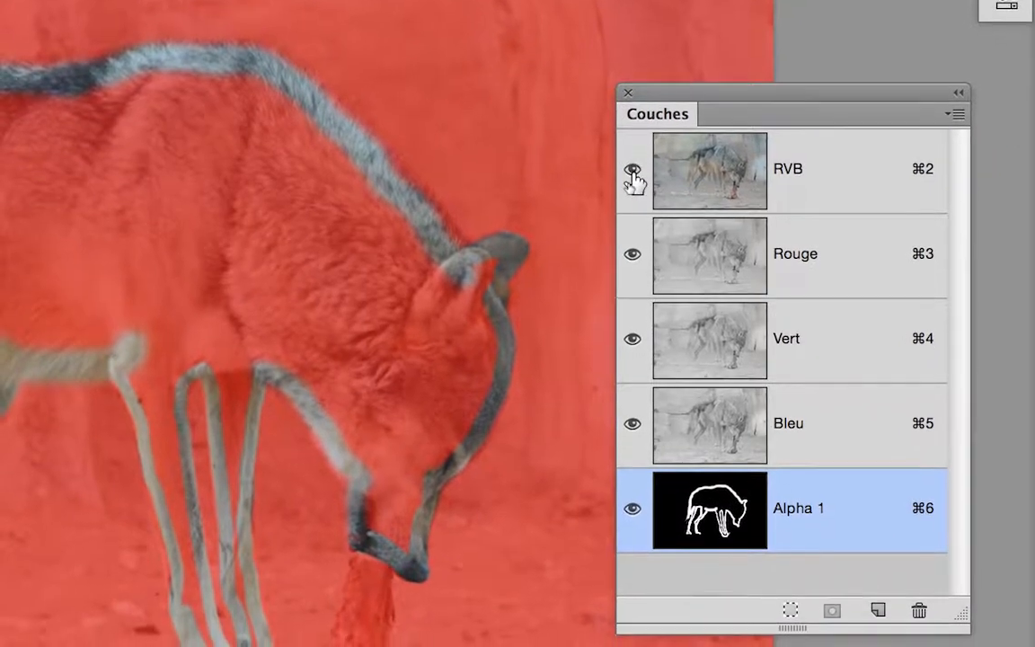
- Hide the RVB composite channel so that only Alpha 1 is displayed, and switch to the Magic Wand tool
left_click(632, 176)
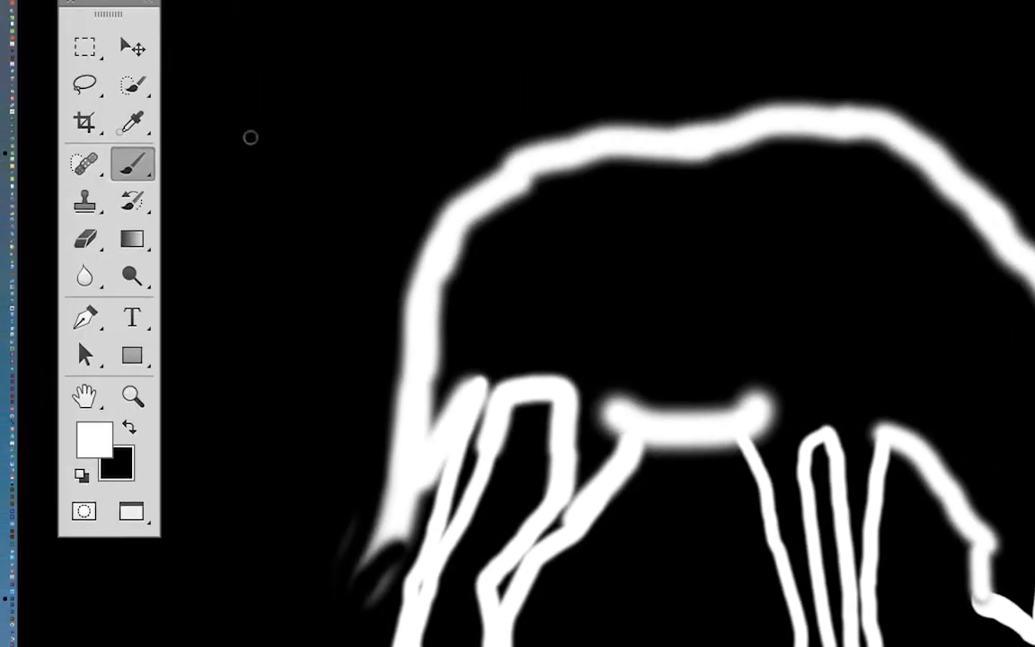
left_click(143, 121)
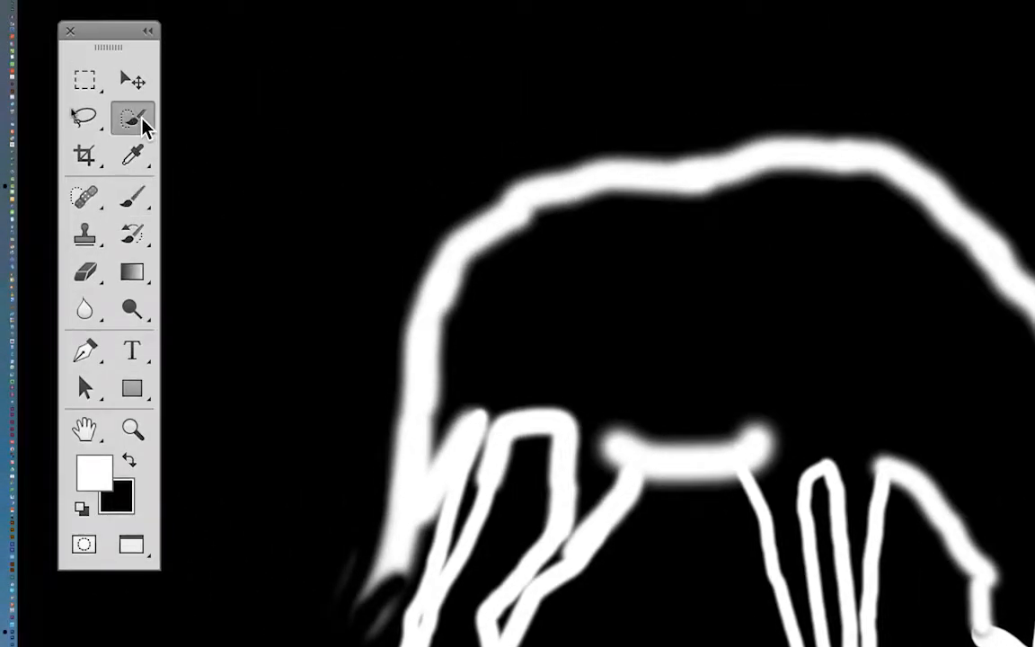
left_click(142, 118)
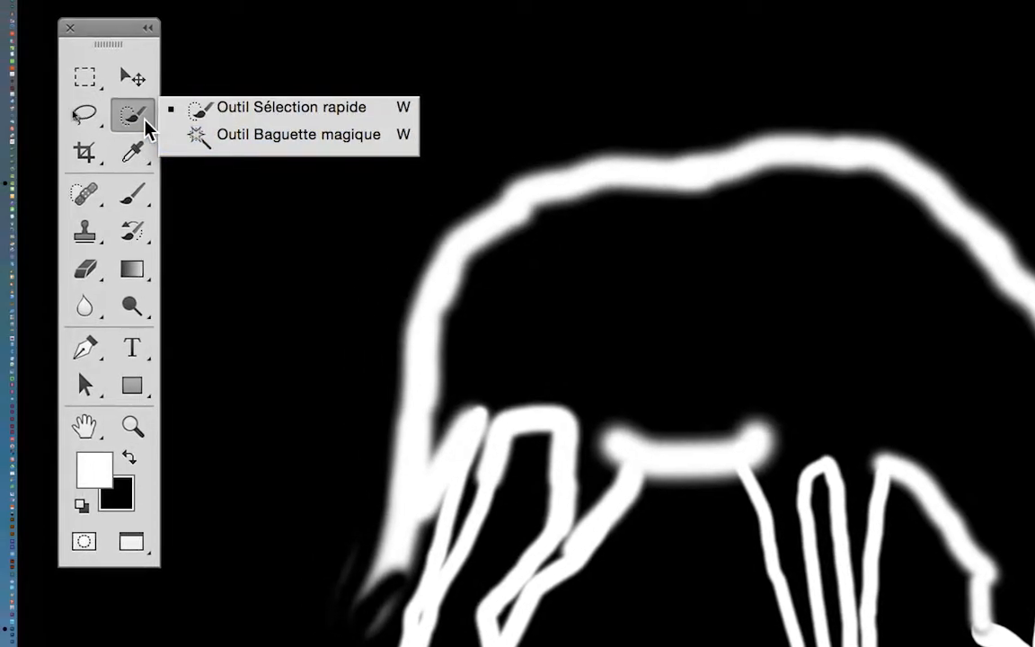
left_click(79, 106)
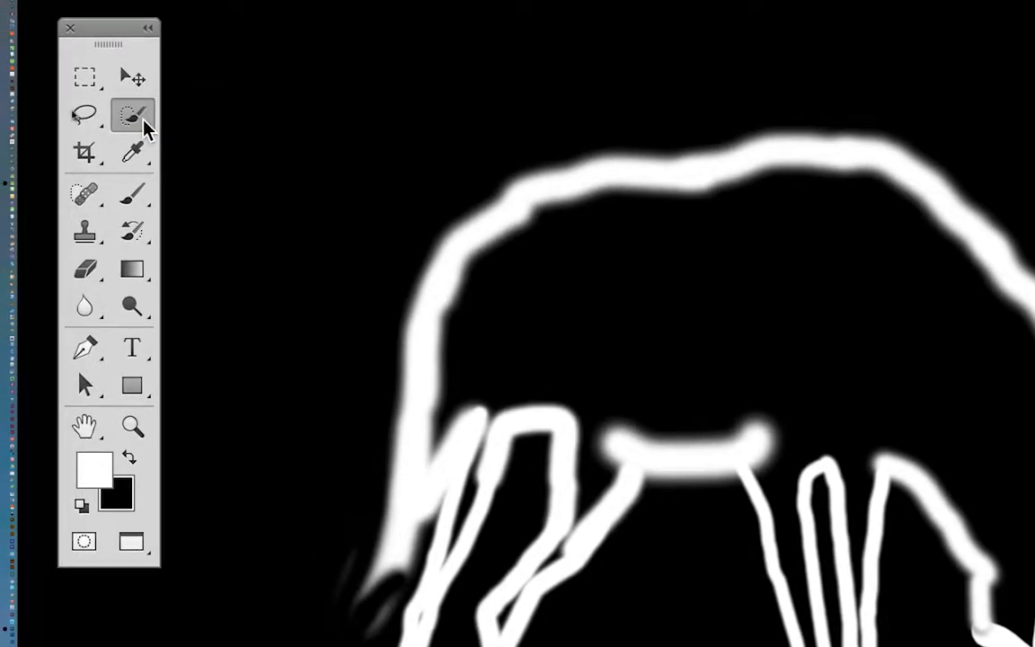
left_click(143, 121)
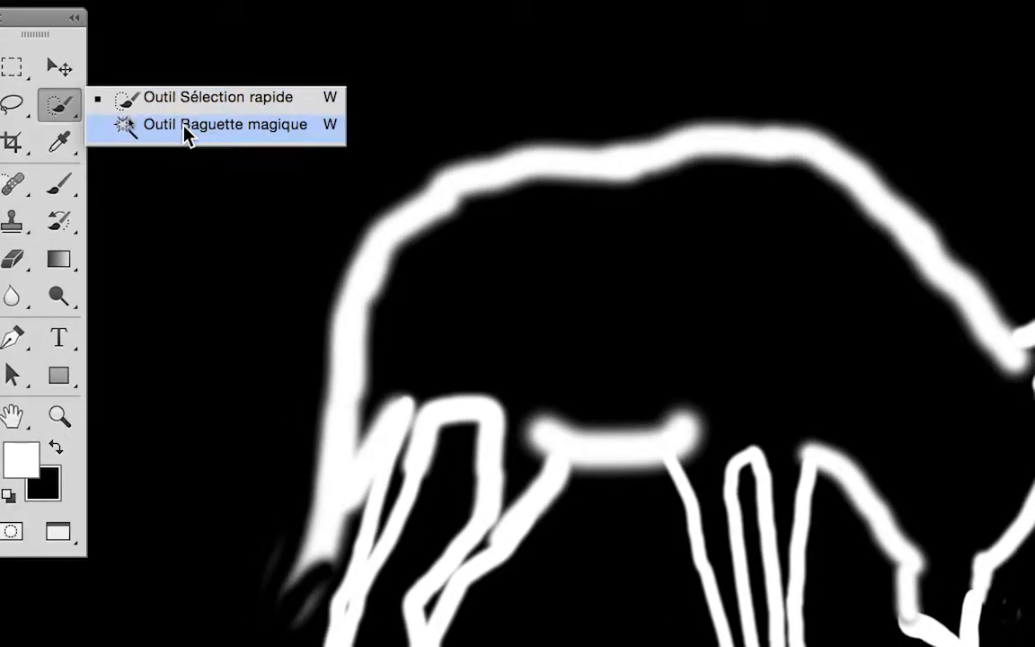
left_click(184, 131)
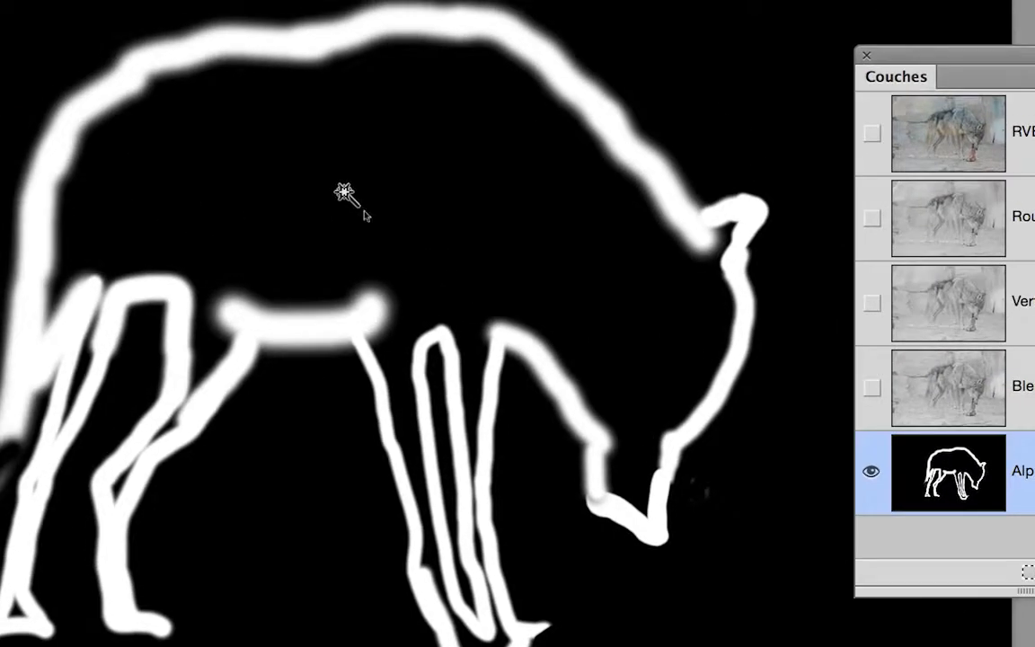
- Select the black area enclosed by the white wolf outline in the Alpha 1 channel
left_click(345, 193)
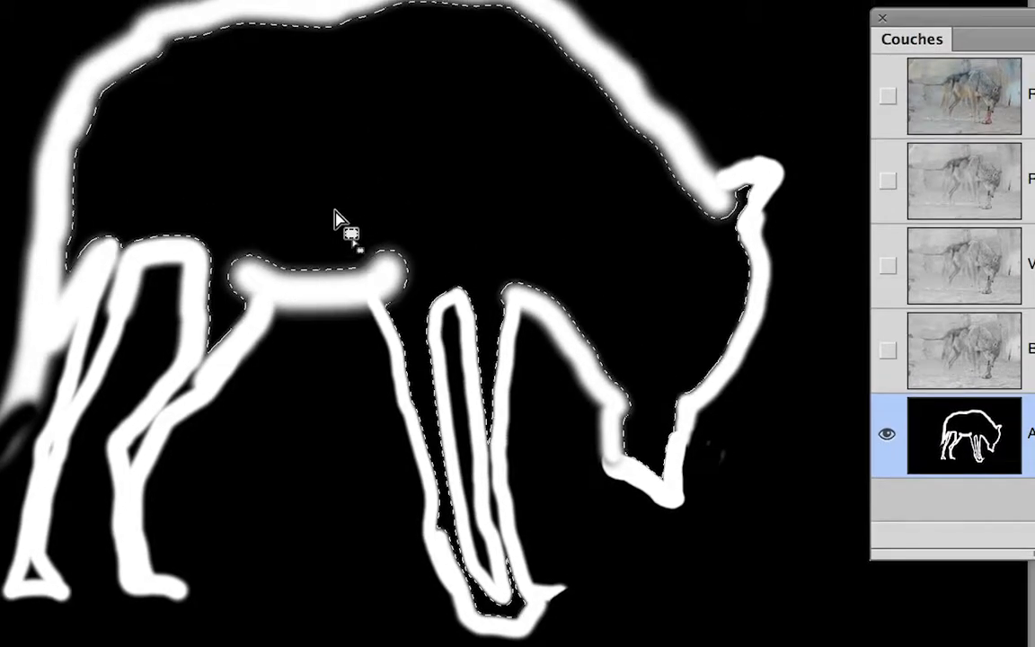
scroll(334, 212, "down", 2)
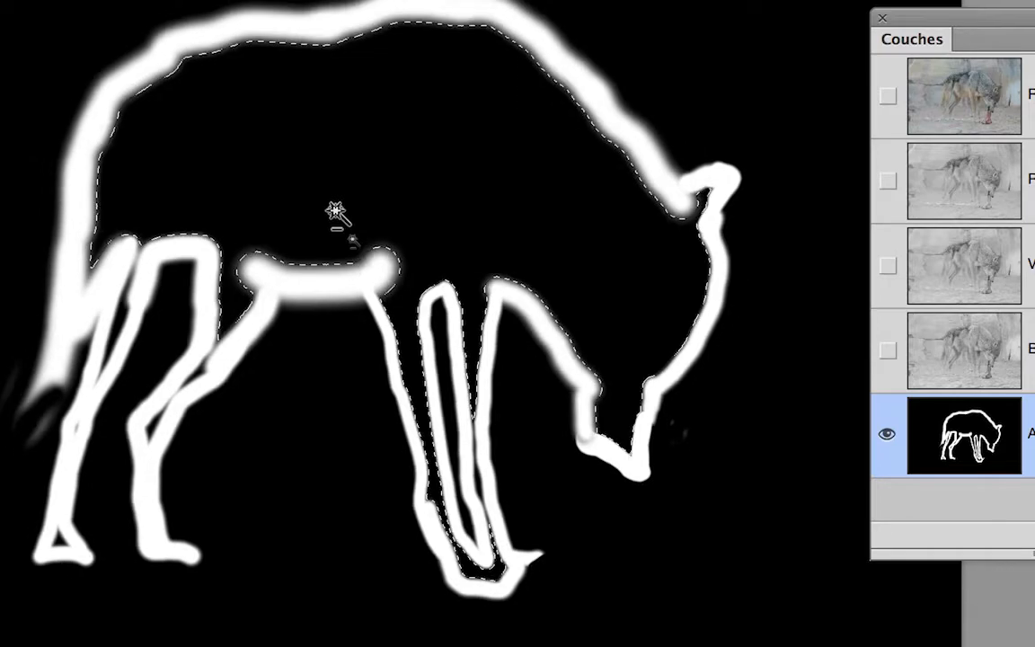
scroll(334, 212, "down", 2)
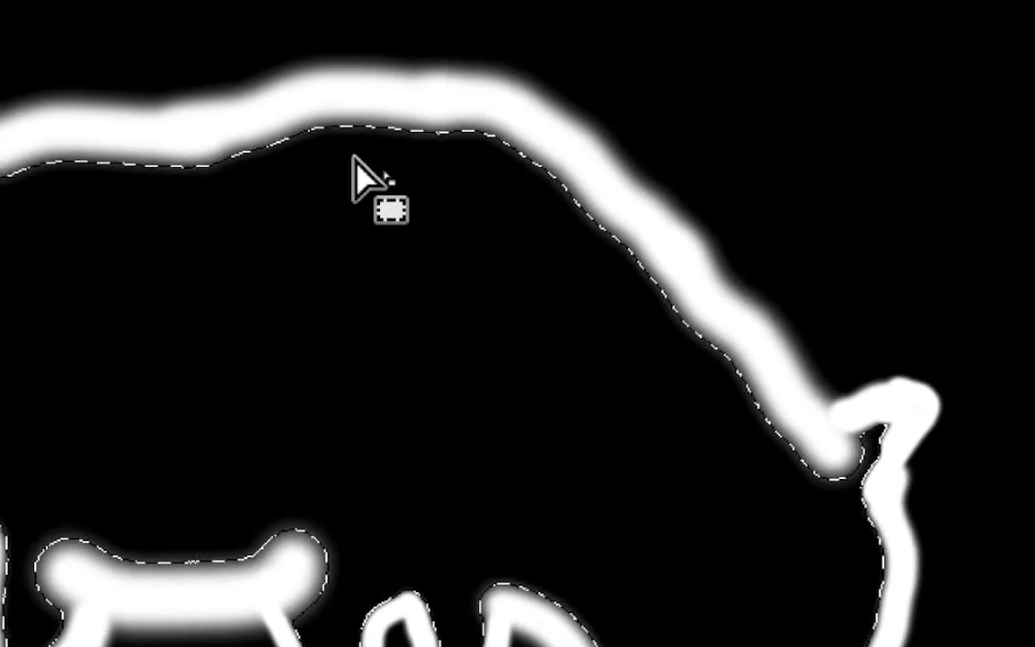
key("i")
key("m")
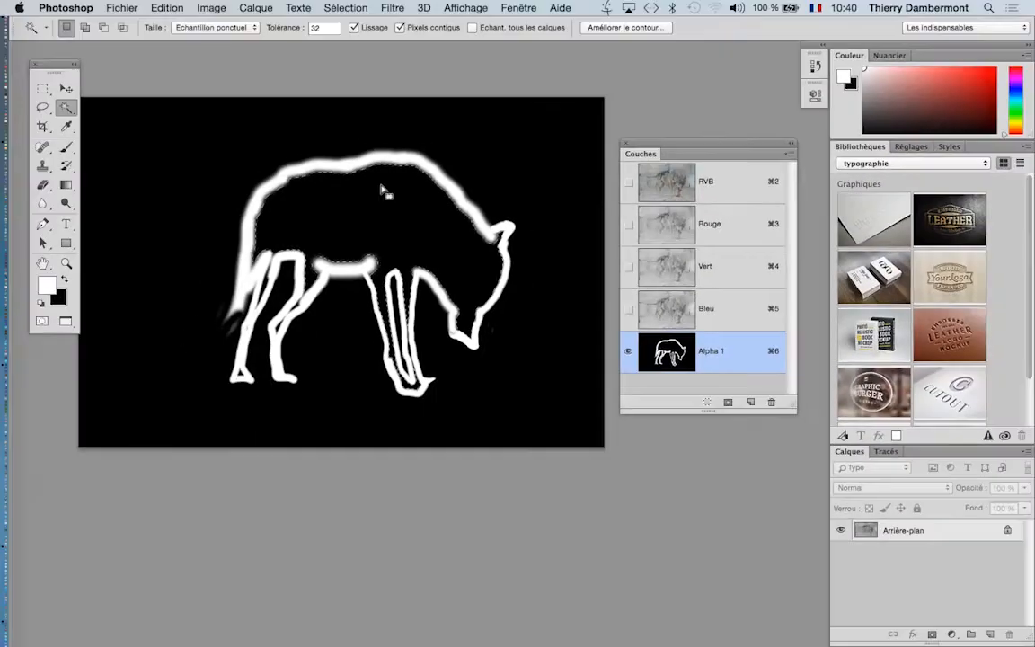
- Expand the selection inside the wolf outline by 5 pixels, without applying the effect at the canvas bounds
scroll(402, 218, "up", 2)
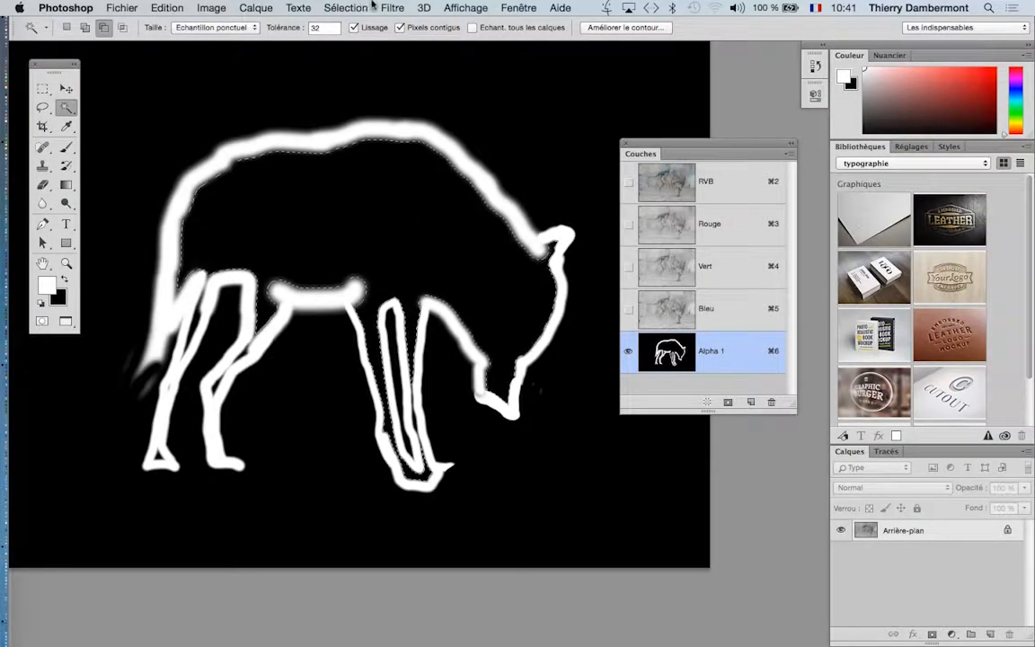
left_click(349, 8)
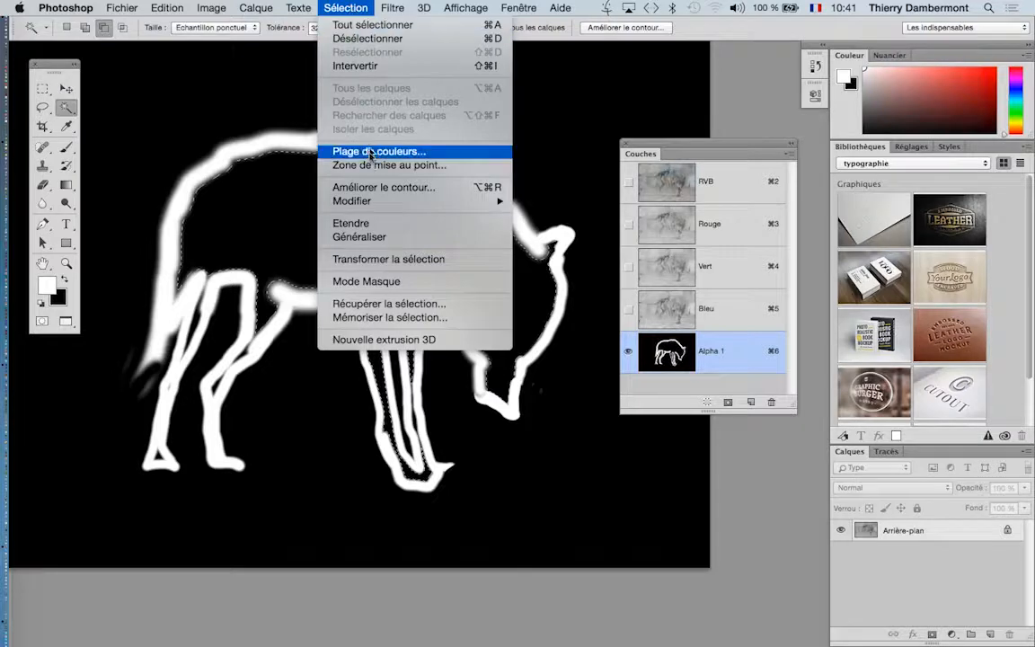
mouse_move(409, 202)
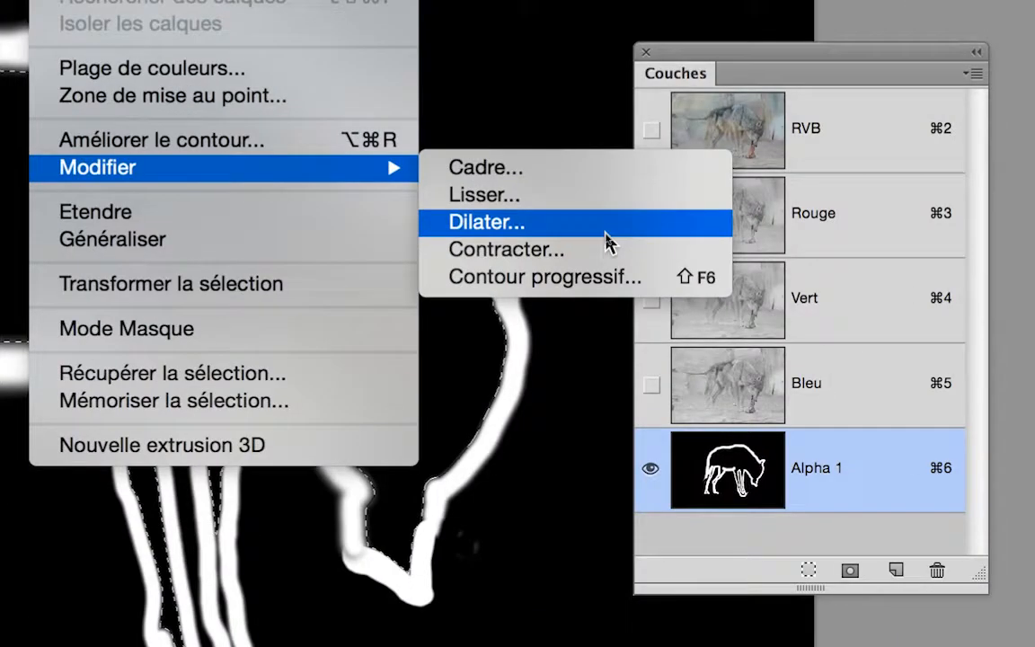
left_click(607, 241)
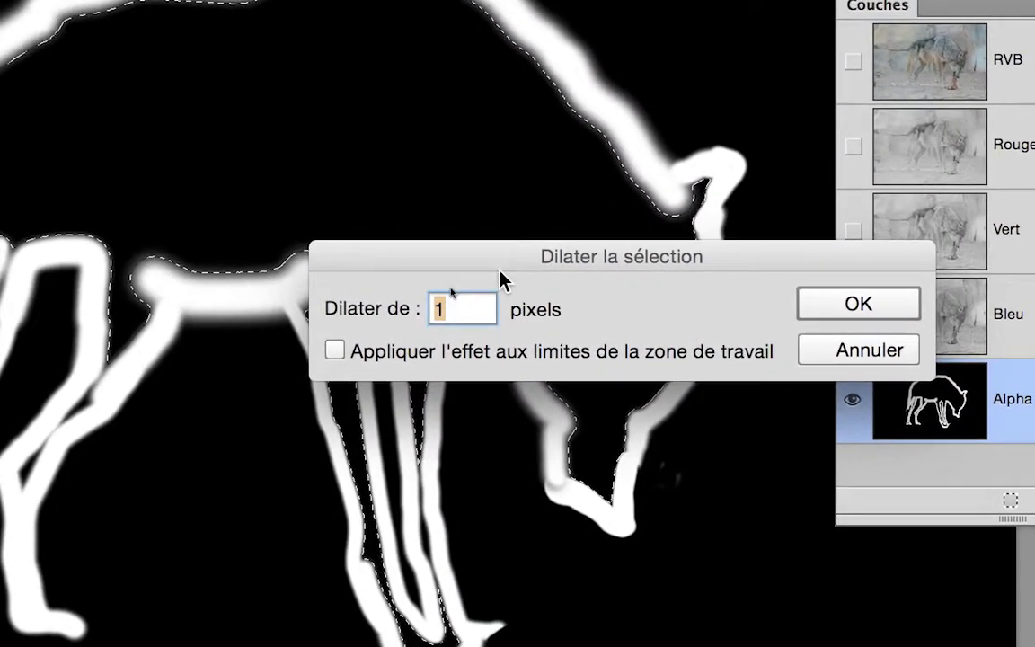
type("5")
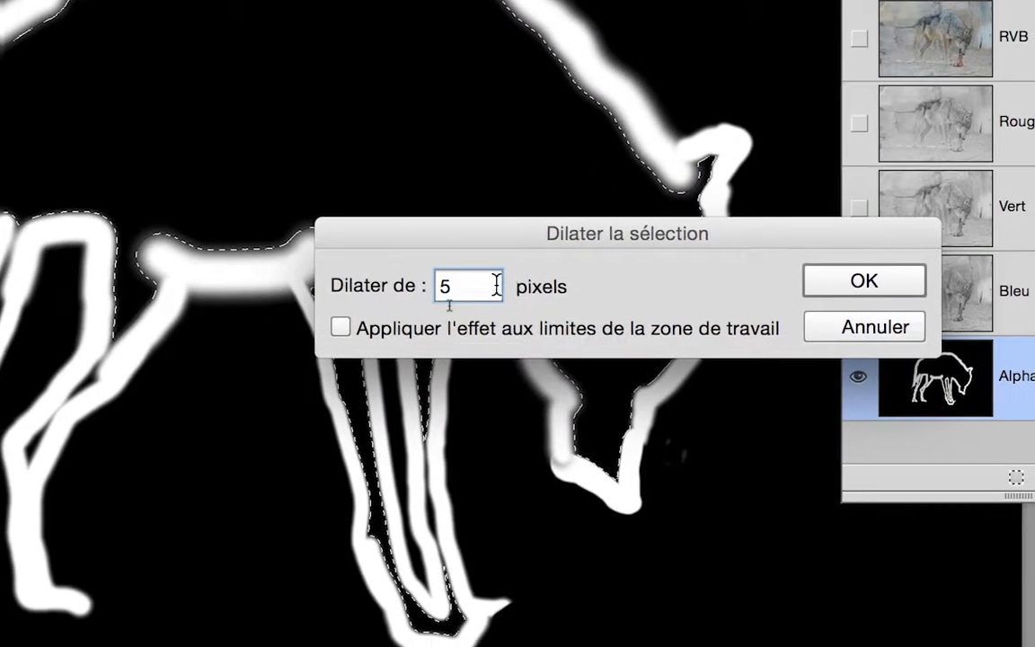
left_click_drag(499, 298, 444, 295)
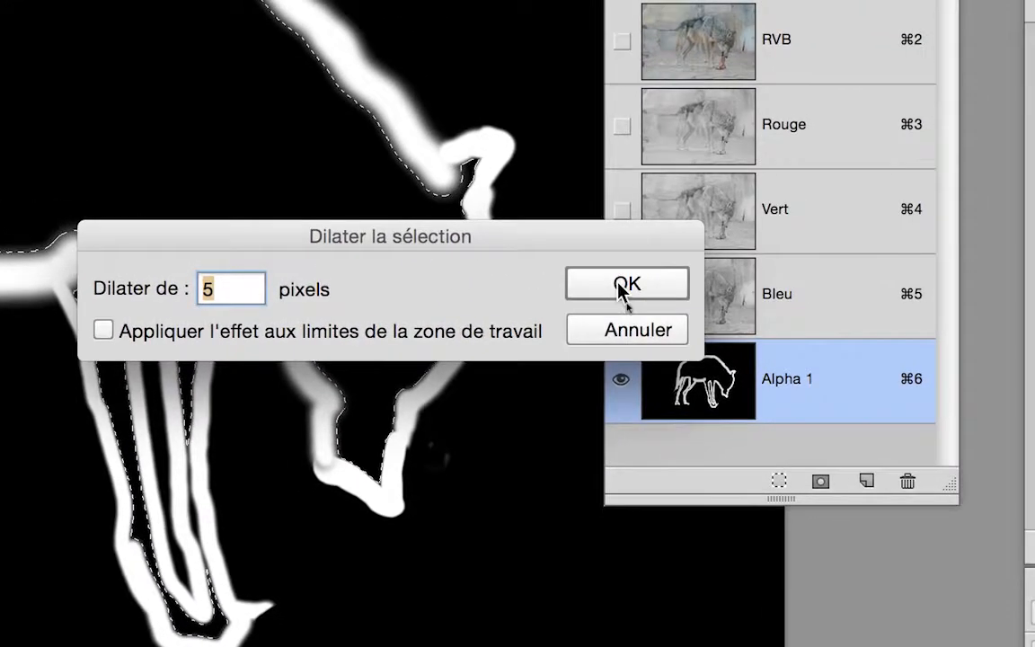
left_click(900, 284)
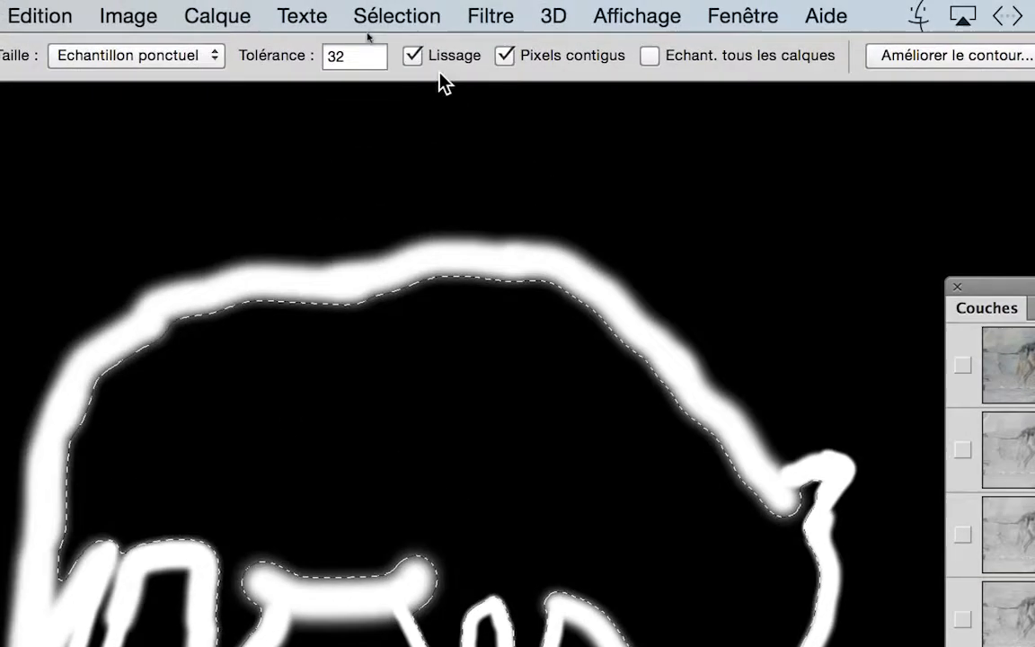
- Expand the wolf body selection two more times, by 5 pixels each
left_click(393, 17)
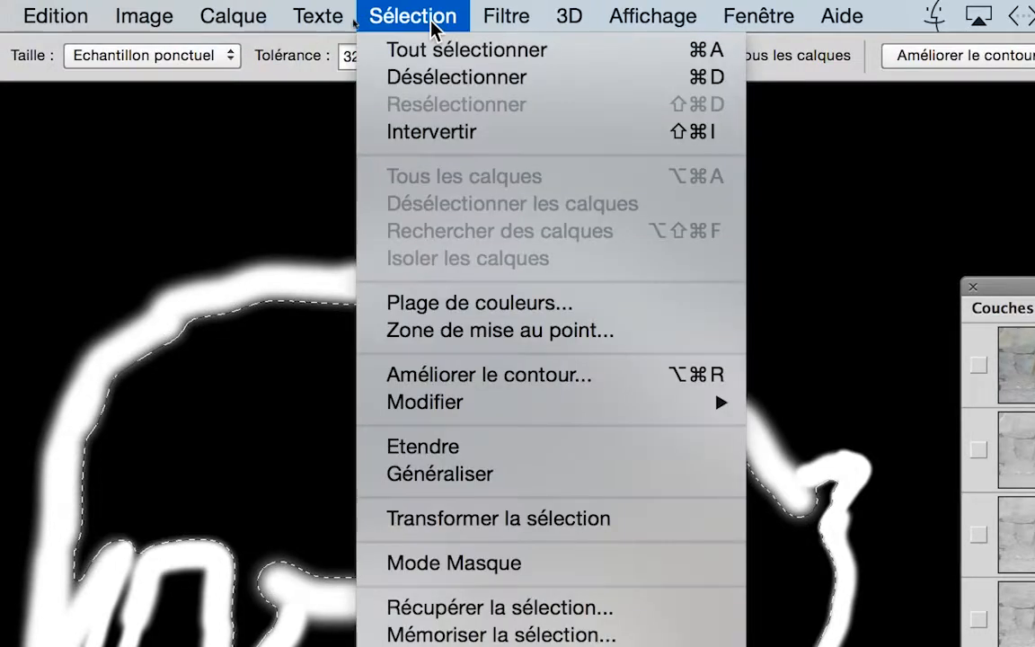
mouse_move(440, 400)
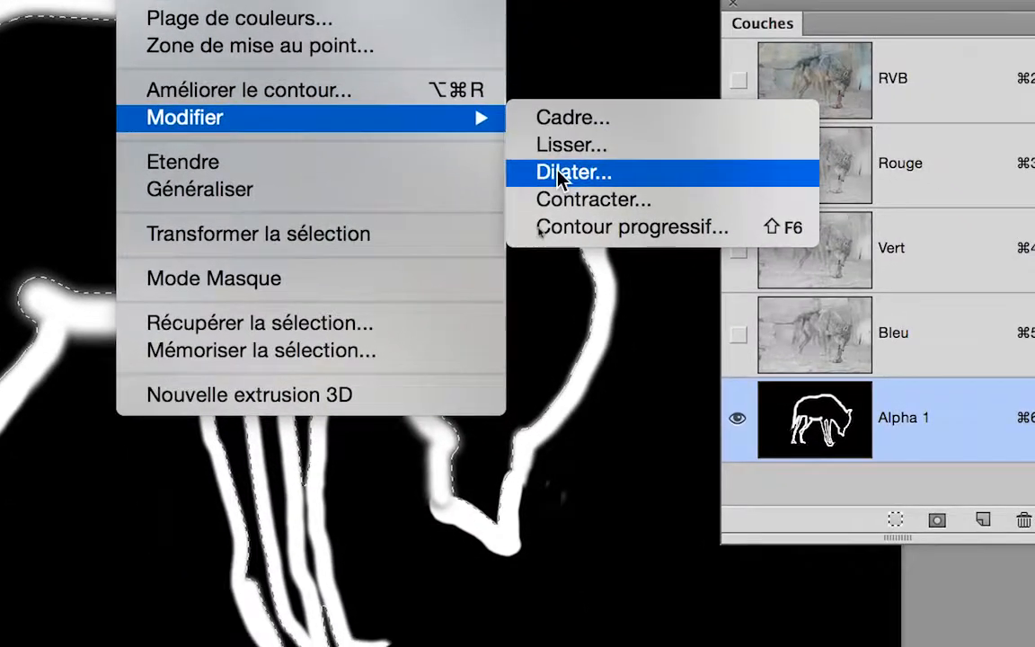
left_click(759, 205)
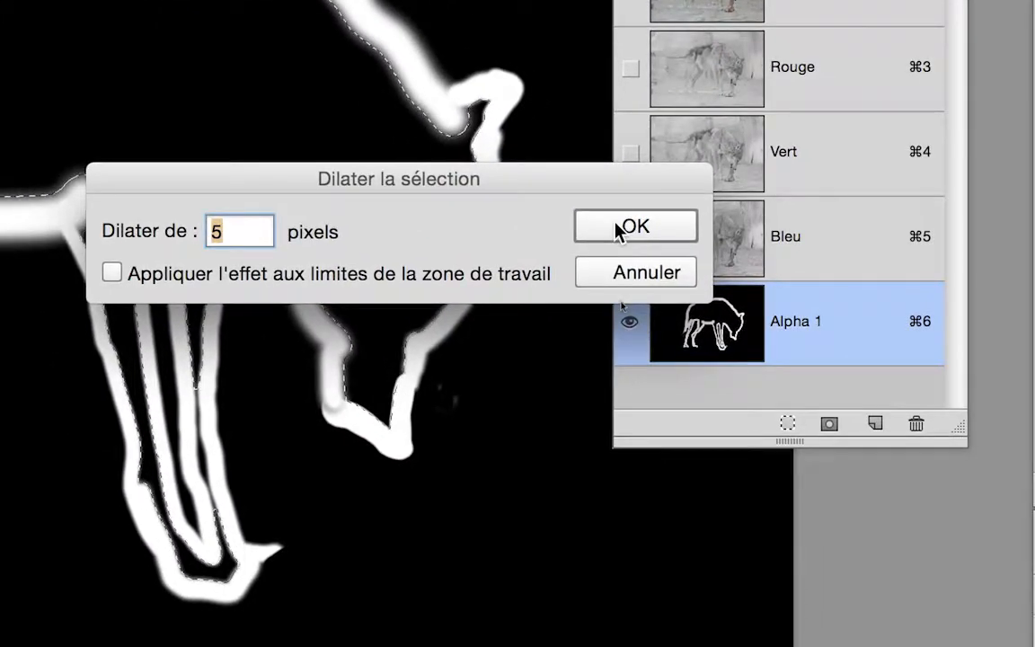
left_click(662, 235)
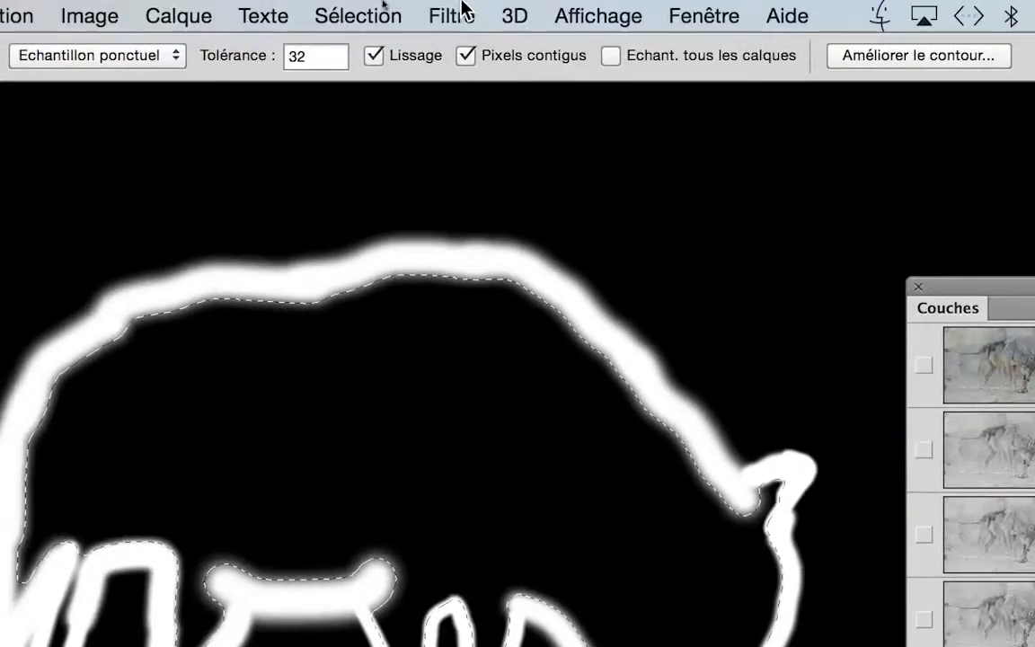
left_click(439, 14)
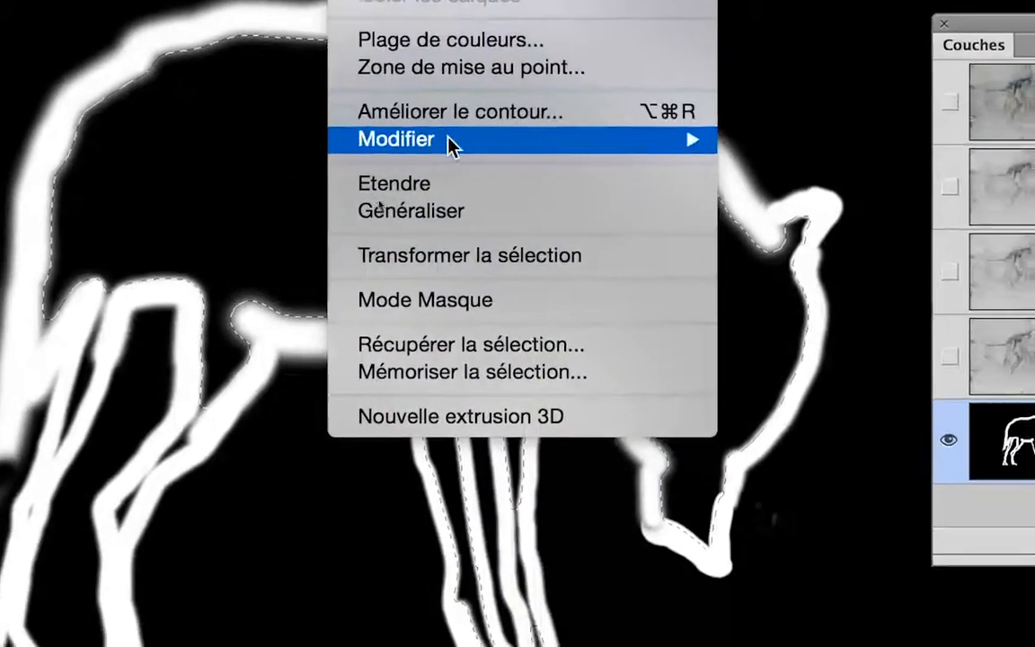
mouse_move(466, 226)
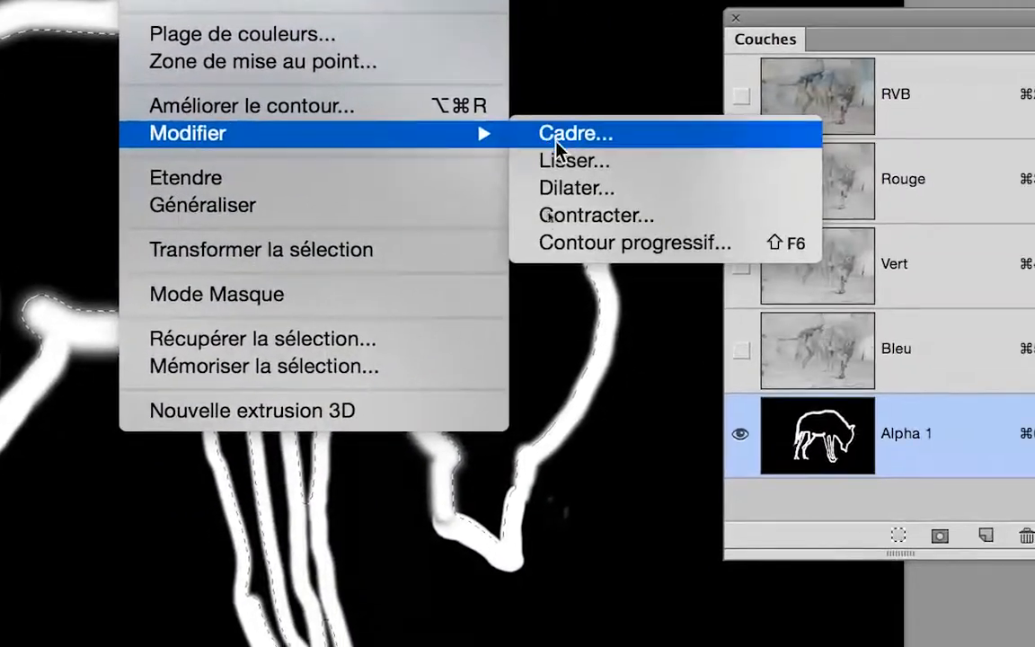
left_click(820, 279)
left_click(734, 305)
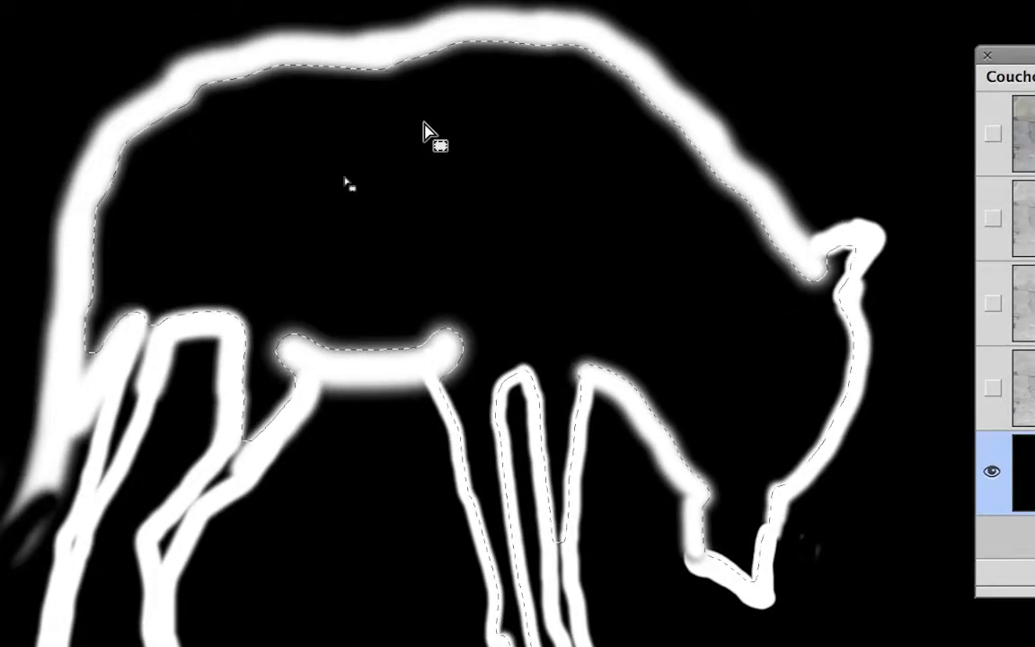
- Expand the selection by another 5 pixels so that its edge runs well inside the white outline
scroll(414, 103, "up", 2)
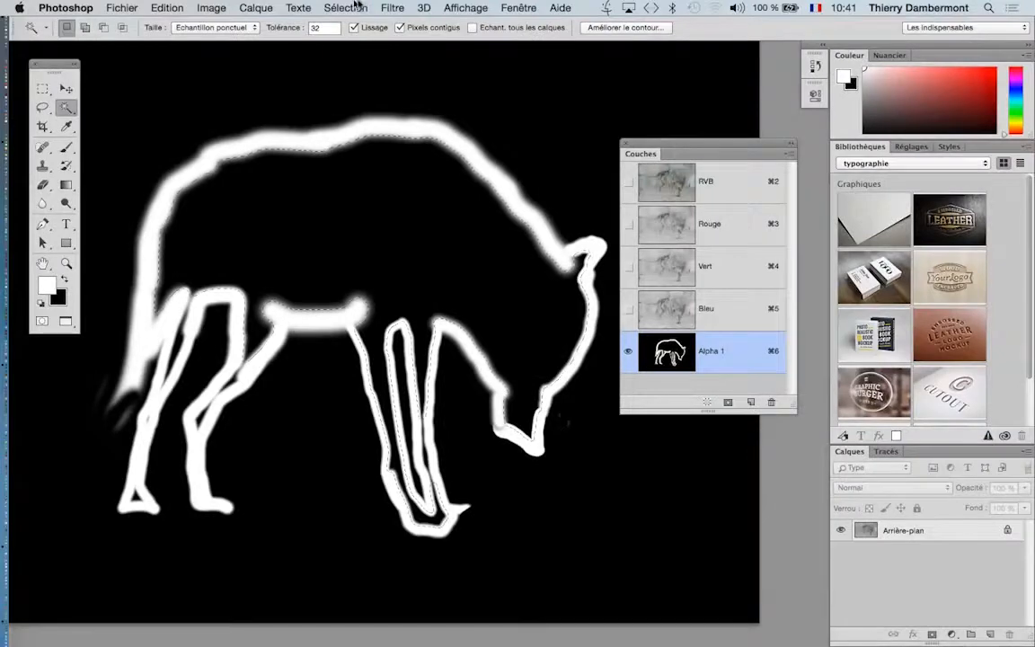
left_click(357, 5)
mouse_move(413, 201)
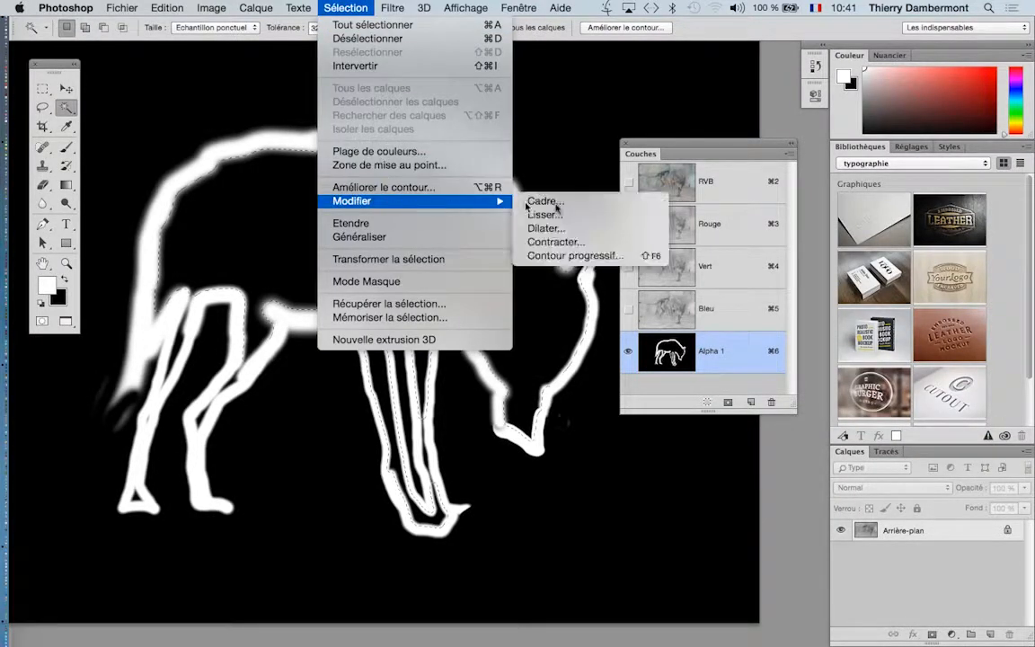
left_click(547, 229)
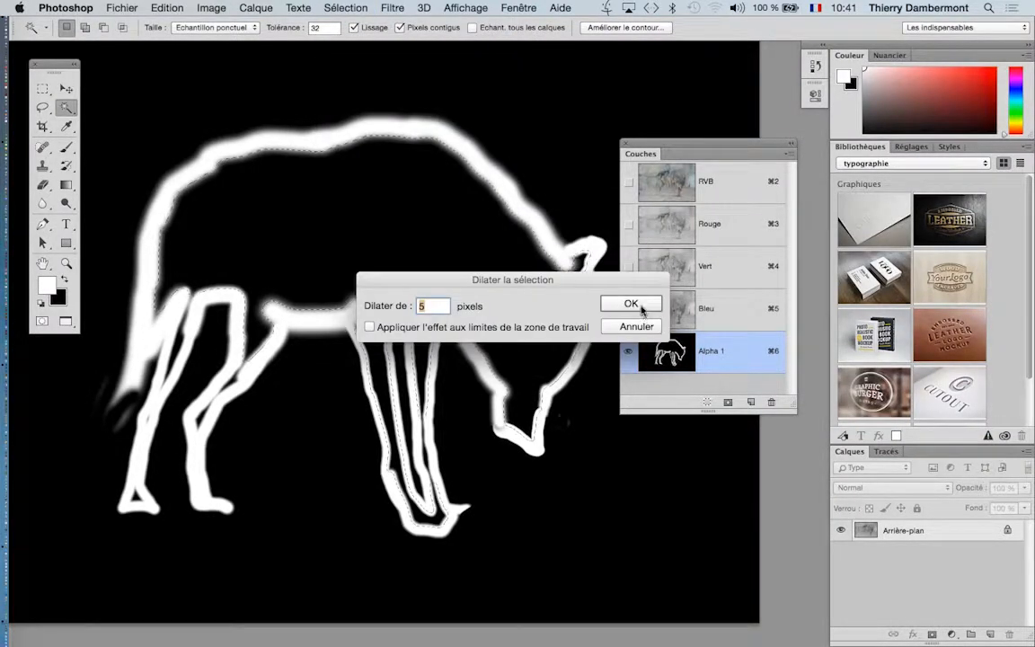
left_click(632, 305)
- Fill the expanded selection in Alpha 1 with white (Blanc), using Normal mode at 100 % opacity
scroll(429, 189, "up", 1)
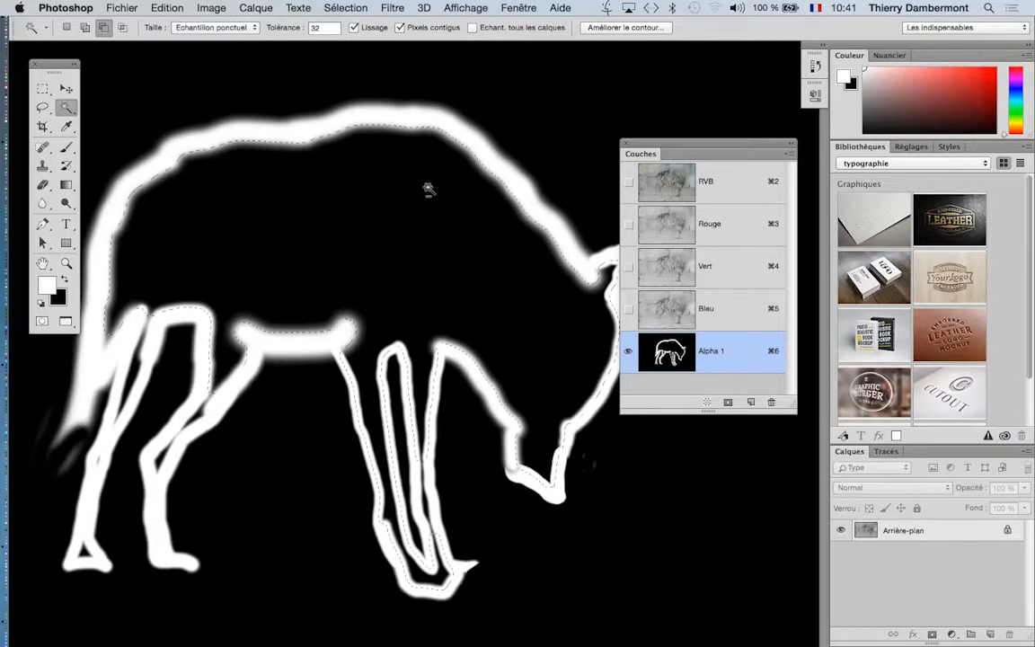
scroll(428, 189, "up", 3)
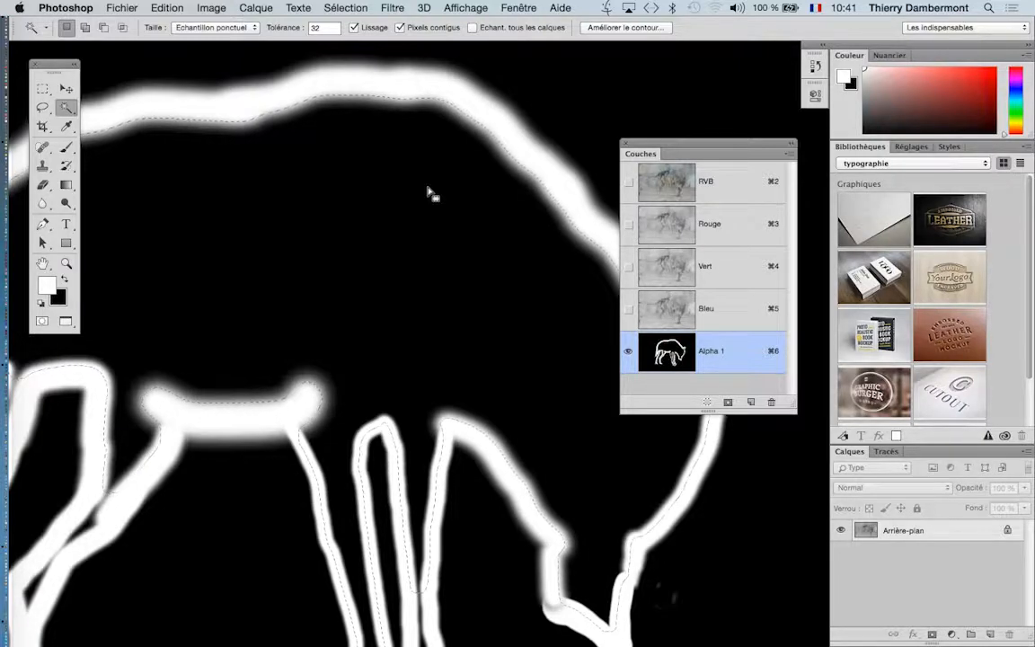
left_click(166, 7)
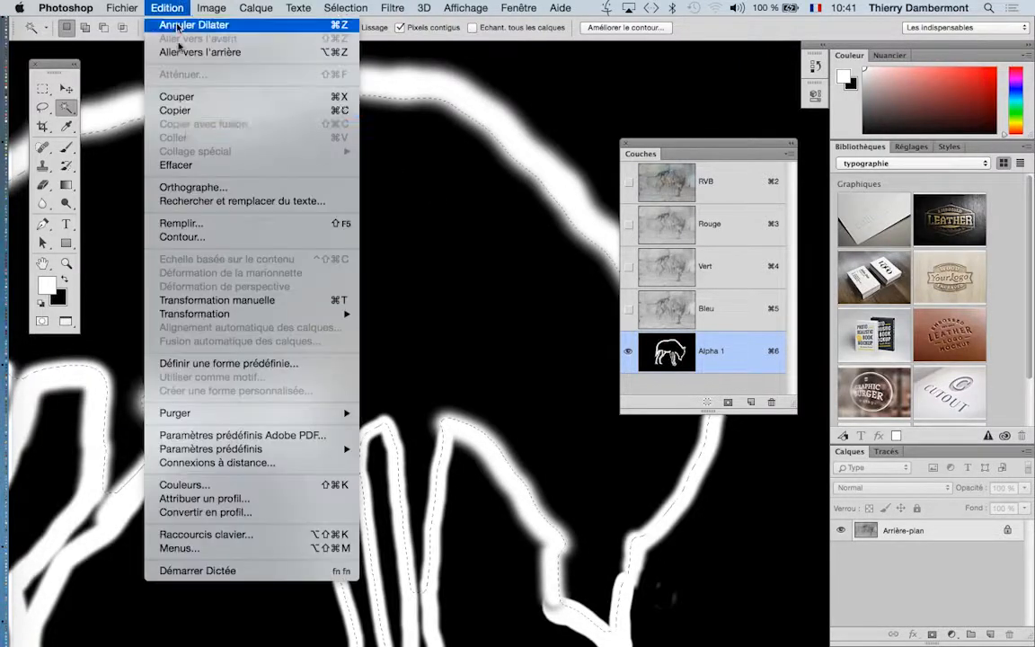
left_click(224, 223)
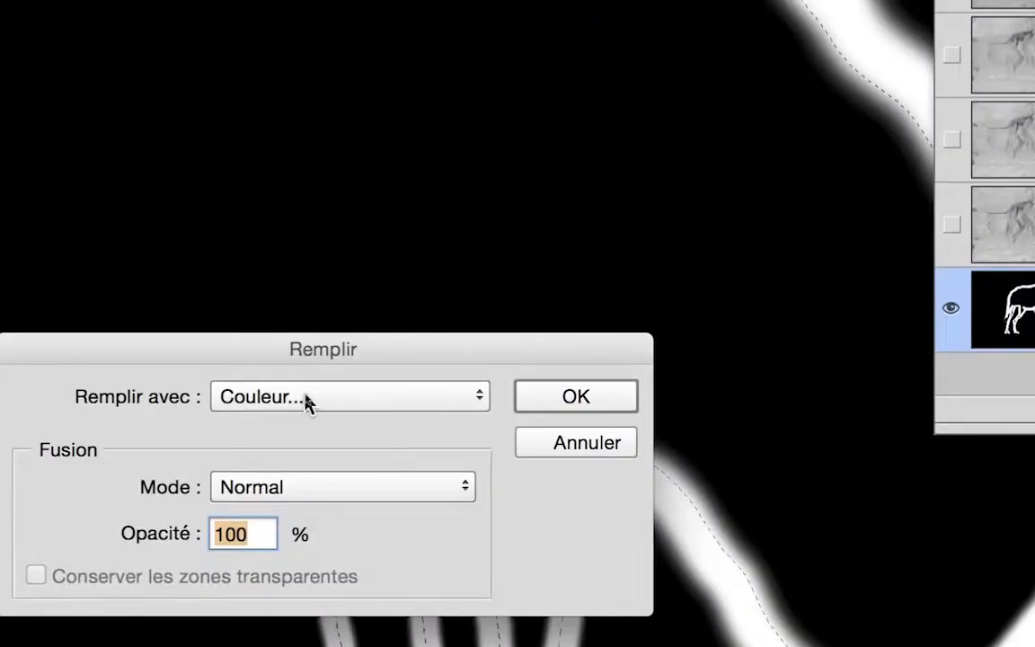
left_click(306, 399)
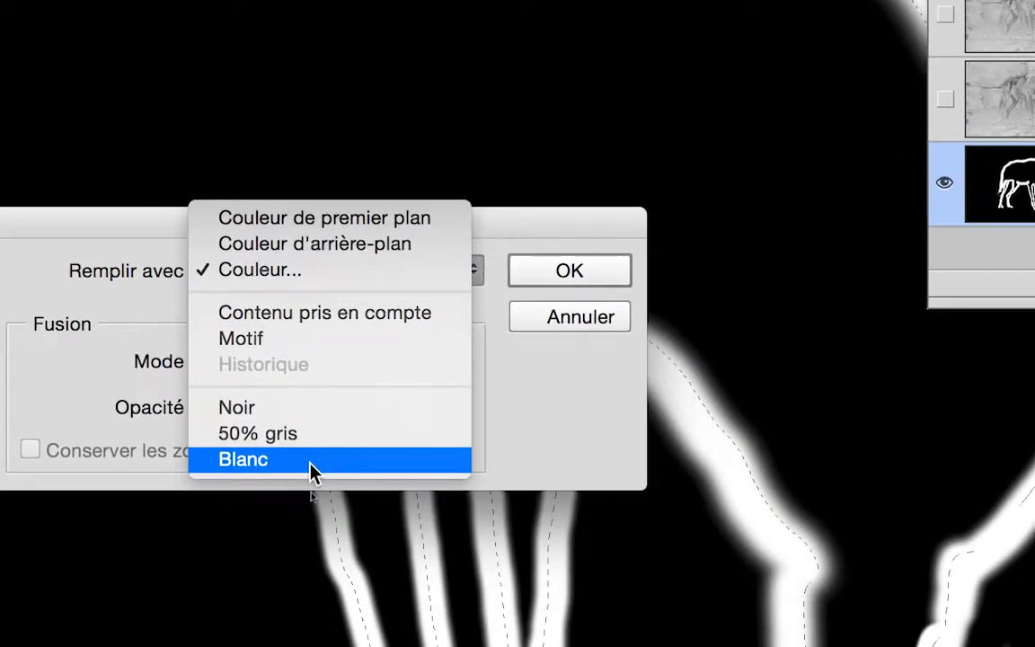
left_click(310, 462)
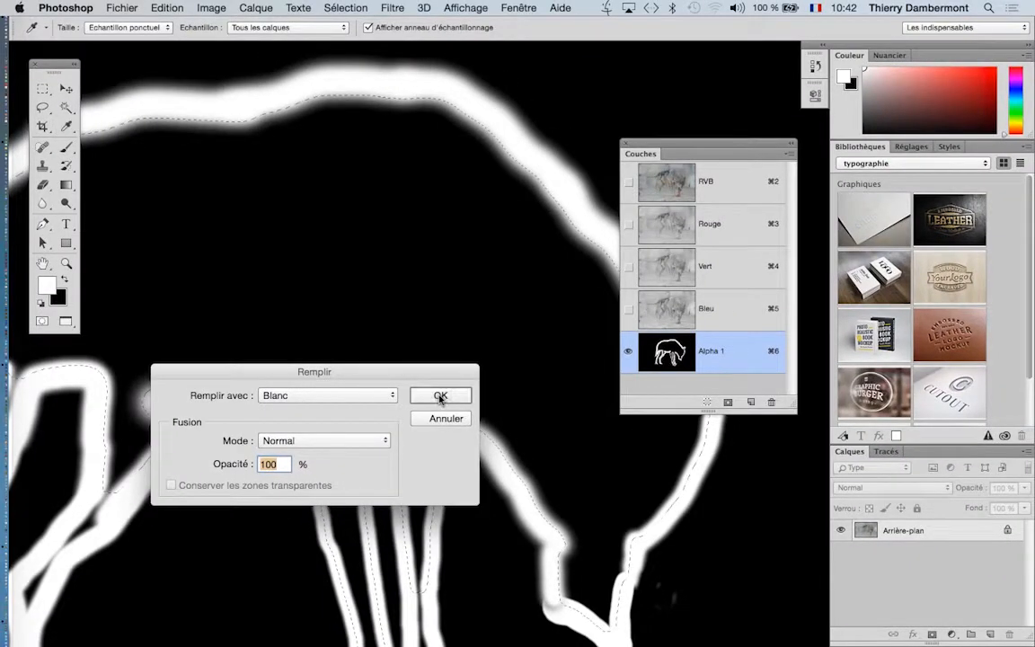
left_click(441, 396)
scroll(440, 395, "down", 4)
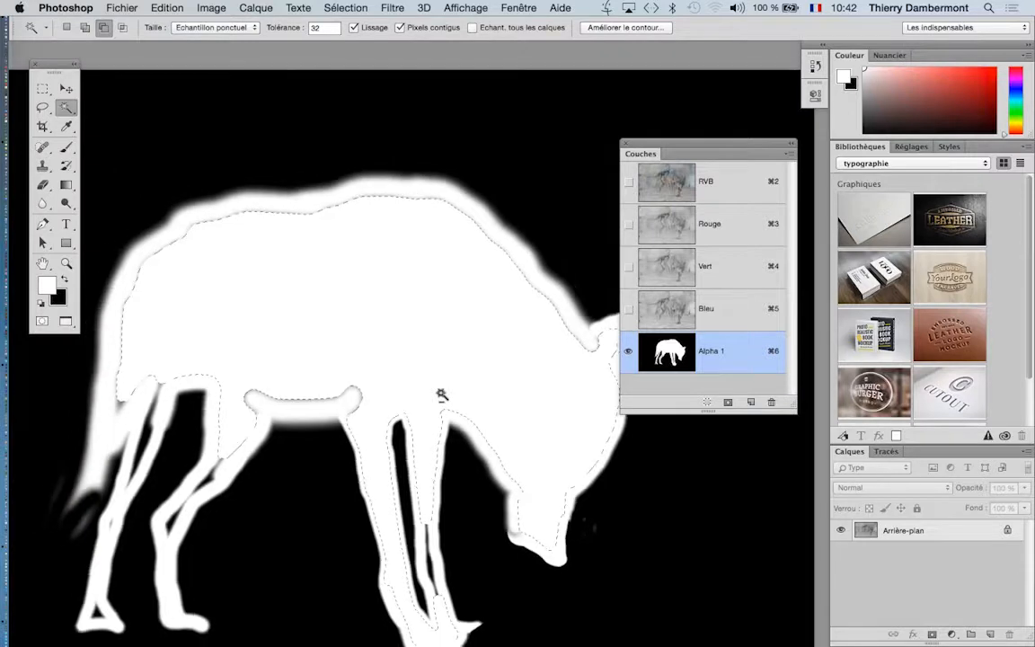
scroll(440, 396, "down", 2)
left_click_drag(386, 344, 390, 280)
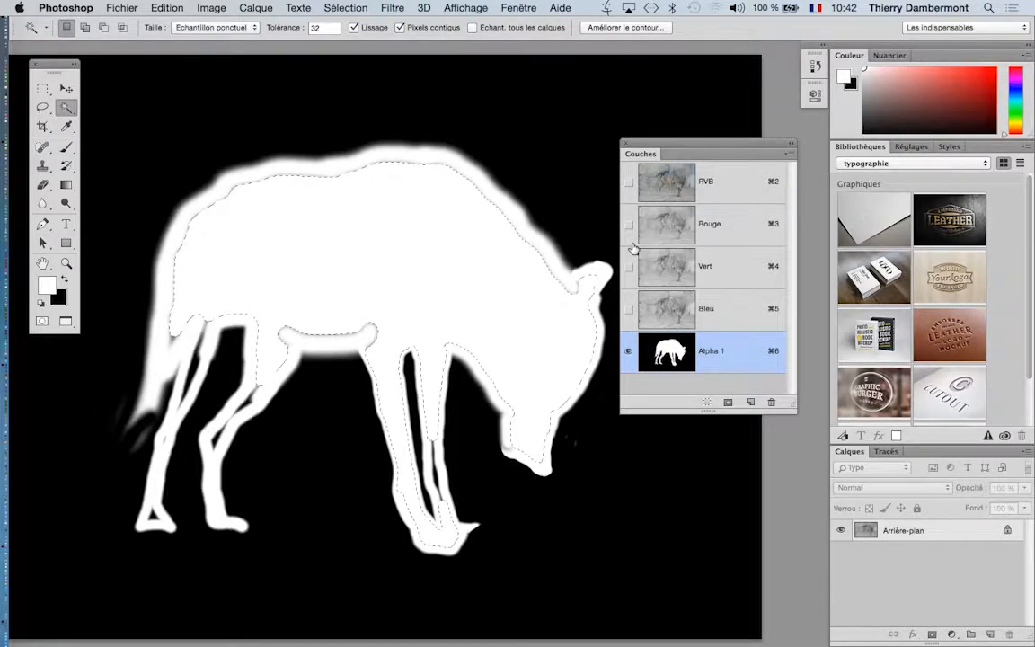
- Deselect the filled wolf area in the Alpha 1 channel
left_click(348, 8)
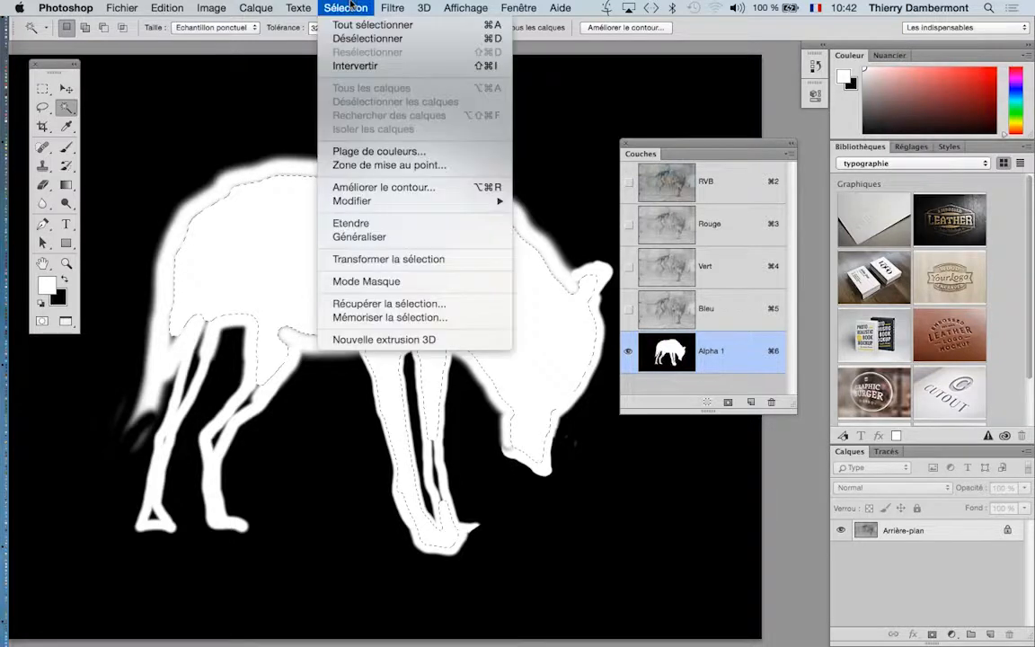
left_click(346, 45)
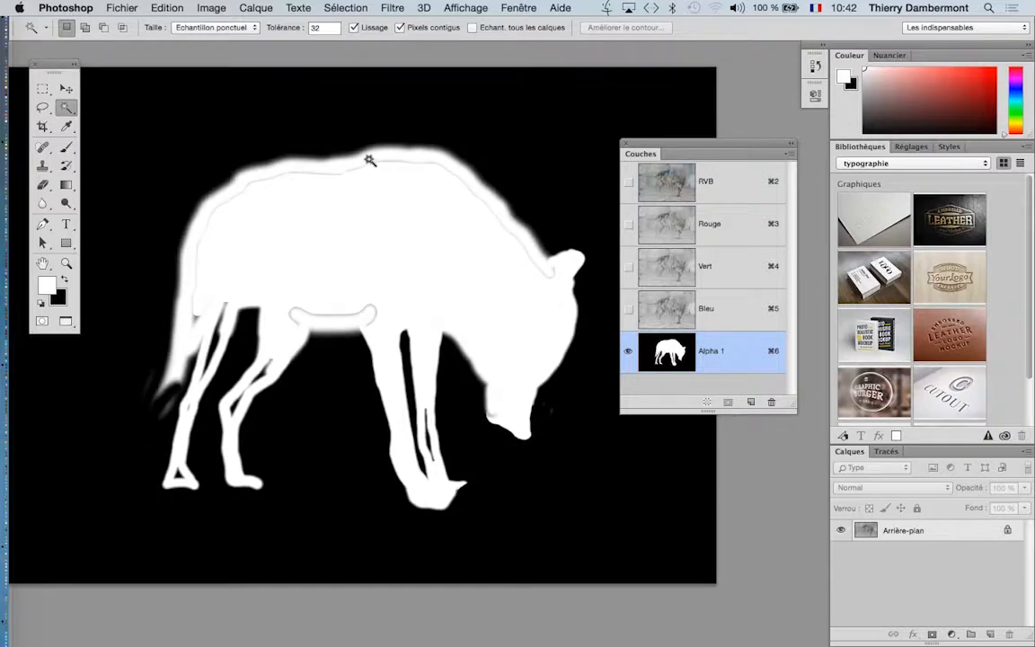
scroll(369, 160, "down", 3)
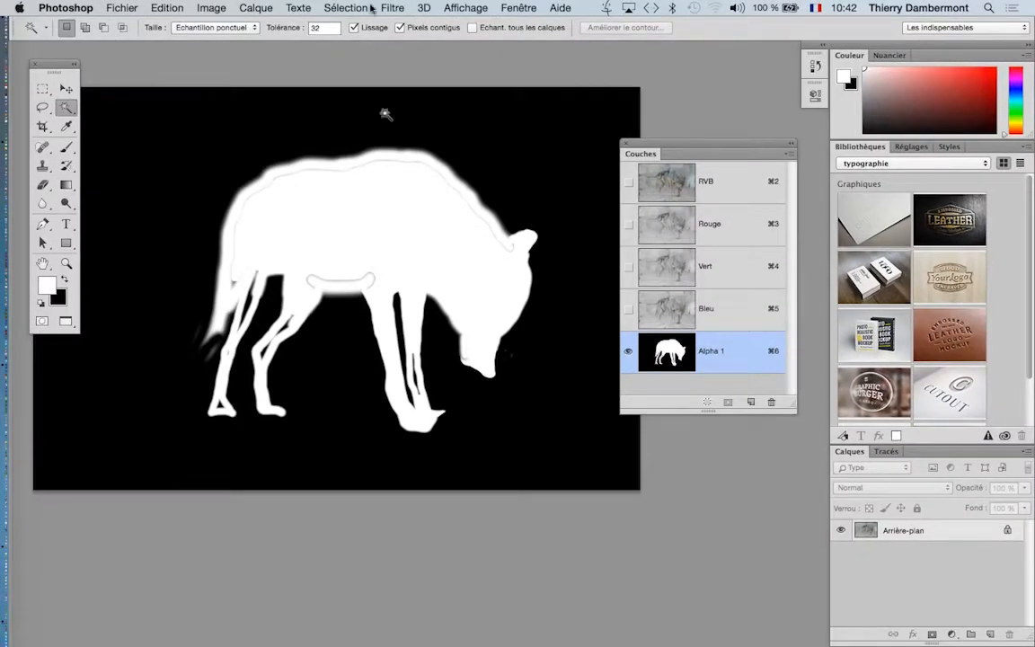
left_click(347, 8)
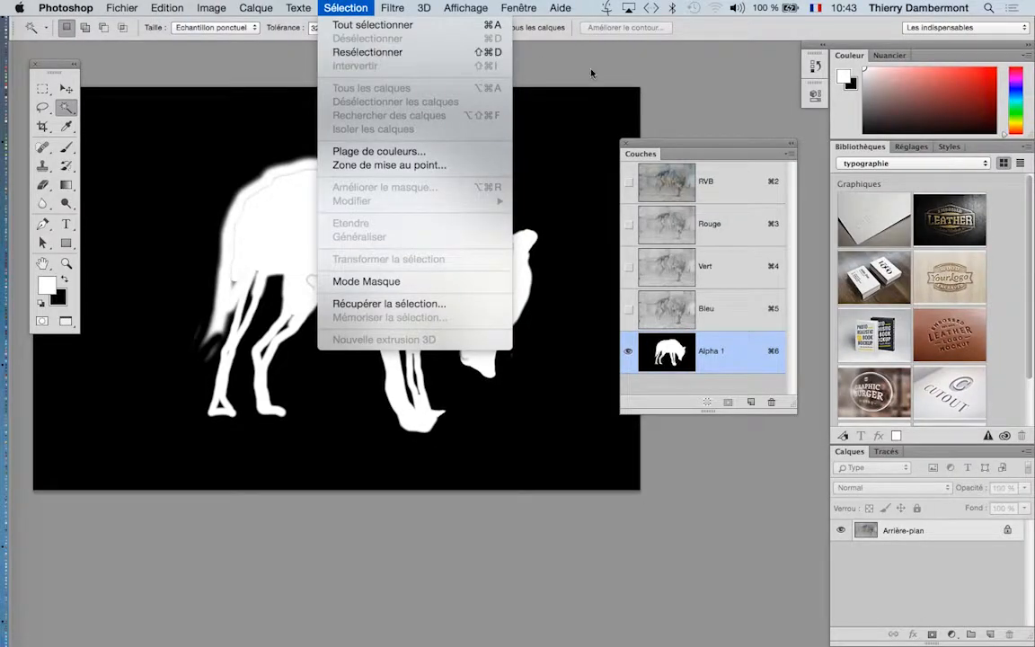
left_click(591, 70)
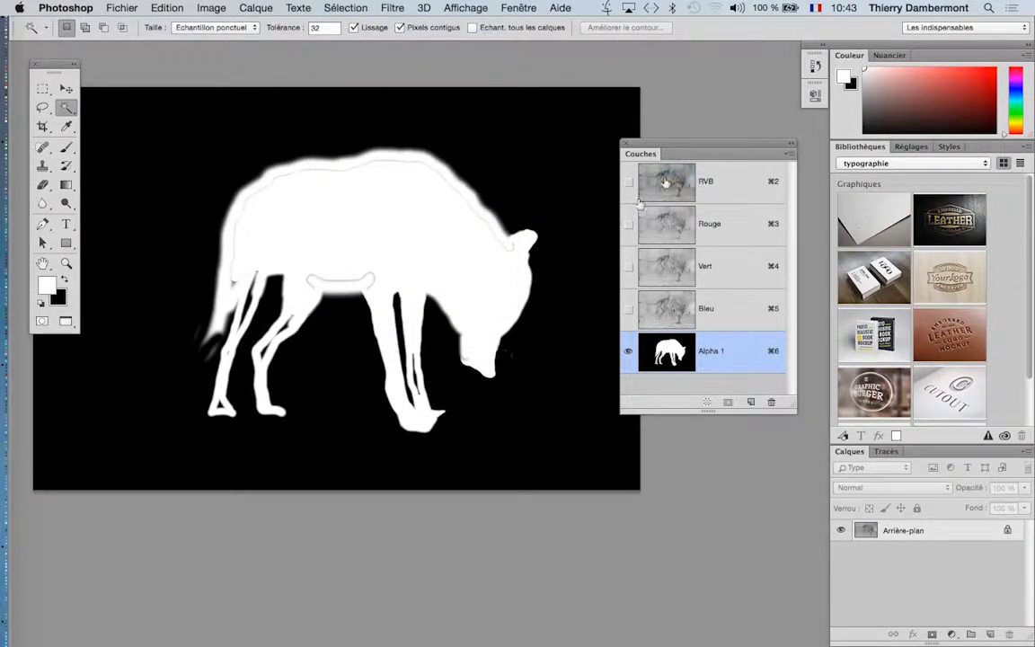
- Move the channels panel clear of the wolf and paint white over the grey line along its belly with an 81 px brush
left_click_drag(654, 153, 740, 153)
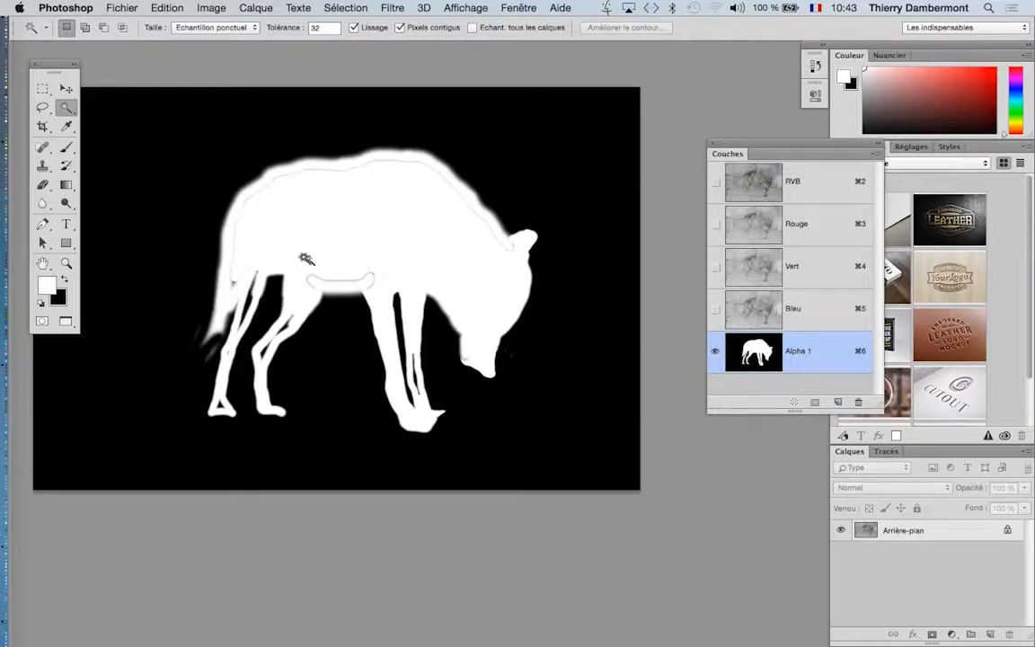
scroll(306, 259, "up", 5)
left_click(66, 147)
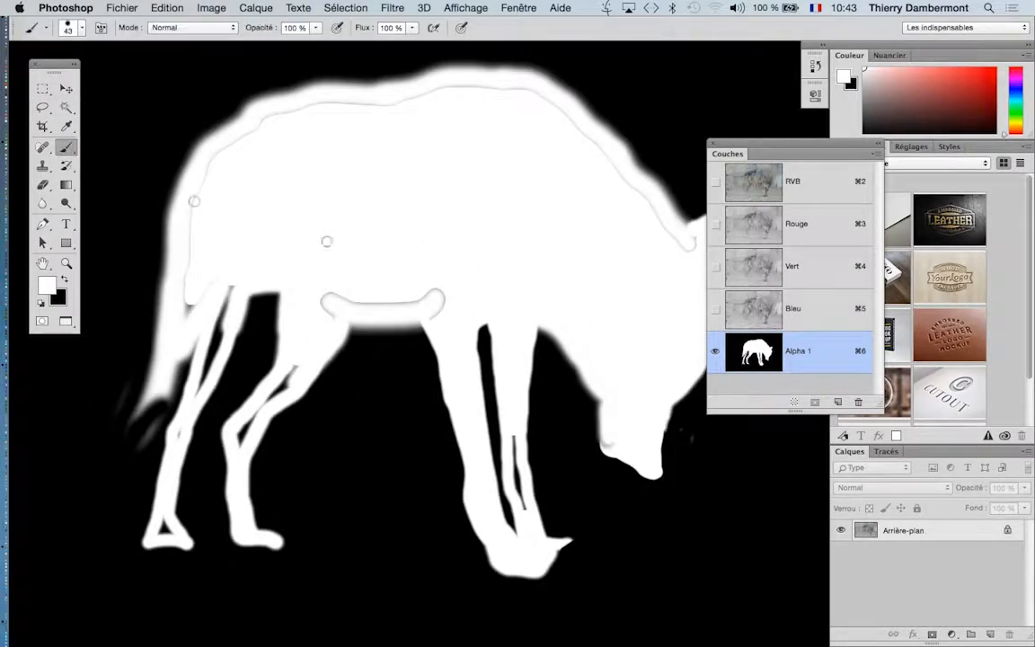
left_click_drag(354, 259, 366, 260)
mouse_move(342, 307)
left_mouse_down()
mouse_move(328, 309)
mouse_move(442, 308)
mouse_move(428, 311)
left_mouse_up()
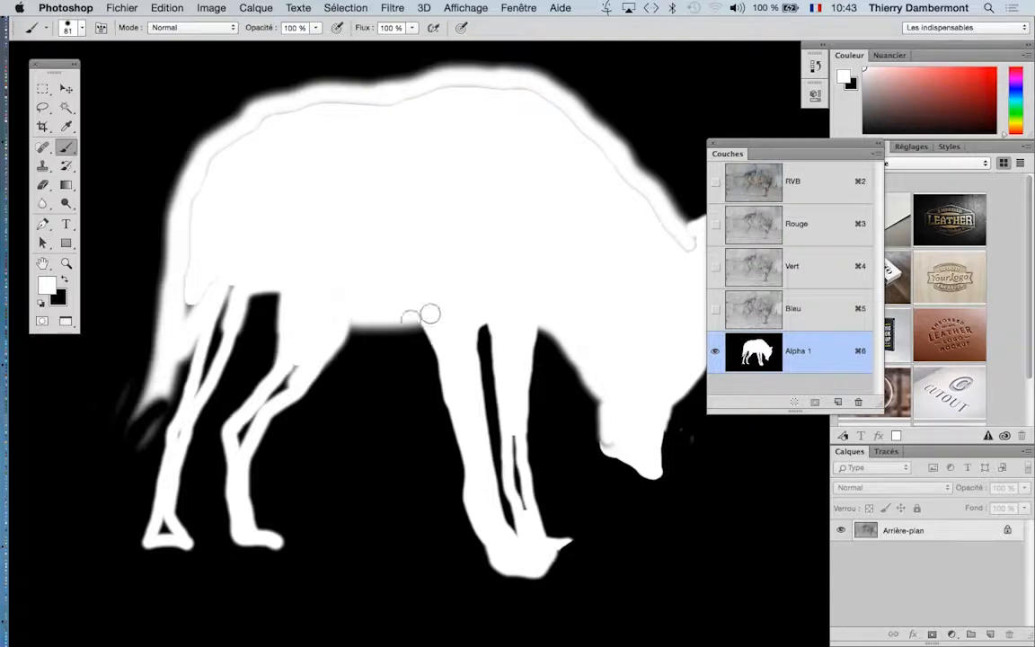
- Paint white over the gaps inside the hind legs with a 52 px brush and over the grey line along the rump at 108 px
mouse_move(299, 368)
left_mouse_down()
mouse_move(254, 352)
mouse_move(232, 381)
mouse_move(241, 439)
mouse_move(194, 416)
mouse_move(218, 326)
mouse_move(220, 235)
mouse_move(239, 198)
left_mouse_up()
scroll(200, 380, "up", 5)
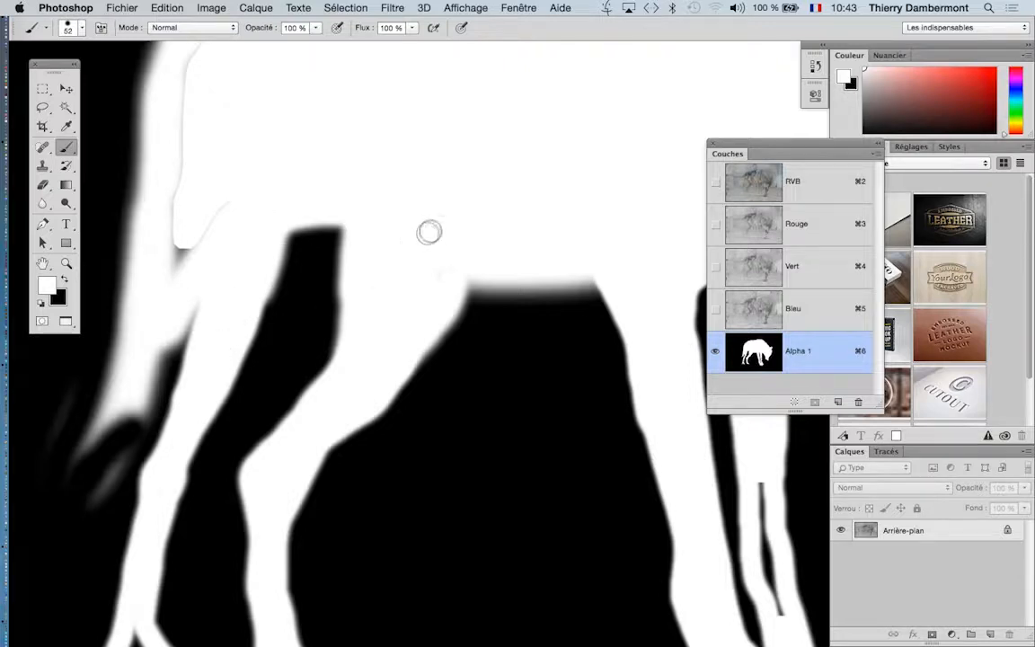
left_click_drag(435, 296, 348, 265)
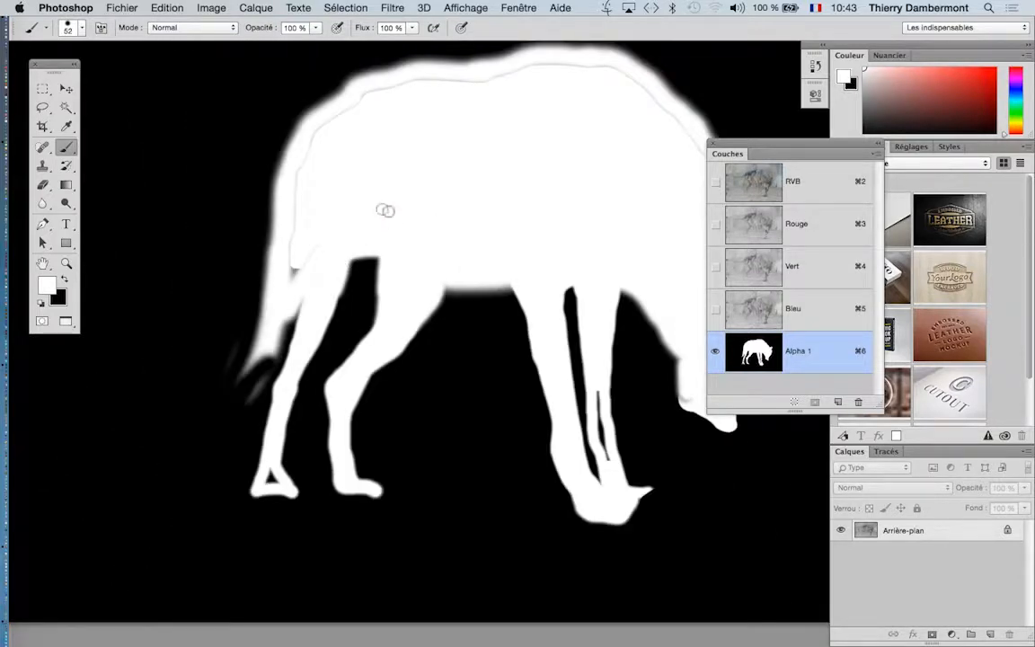
left_click_drag(391, 213, 409, 216)
mouse_move(297, 268)
left_mouse_down()
mouse_move(309, 157)
mouse_move(343, 116)
mouse_move(384, 95)
mouse_move(499, 83)
mouse_move(374, 96)
left_mouse_up()
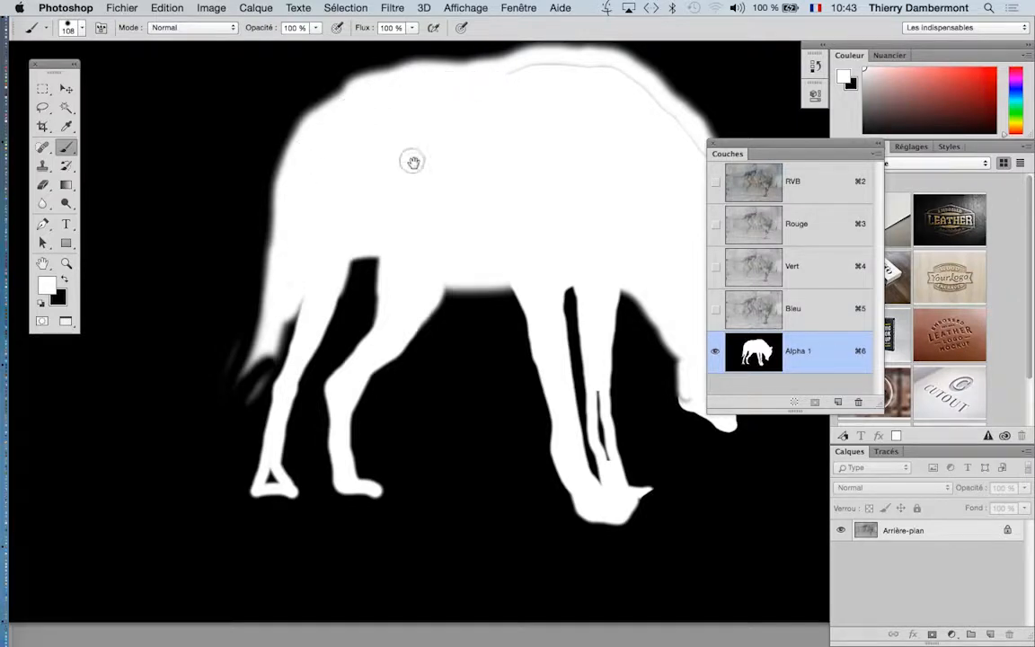
- Paint white over the narrow gap inside the front leg and the grey line along the back and neck with a 79 px brush
left_click_drag(303, 164, 196, 191)
scroll(341, 464, "up", 3)
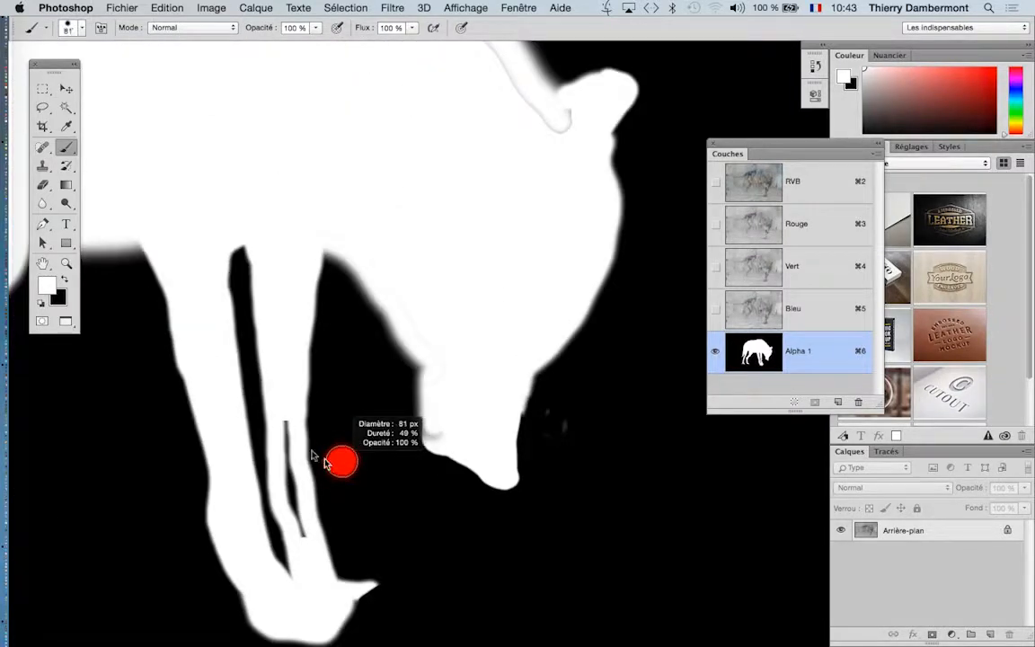
mouse_move(324, 460)
left_mouse_down()
mouse_move(290, 429)
mouse_move(288, 413)
mouse_move(302, 531)
left_mouse_up()
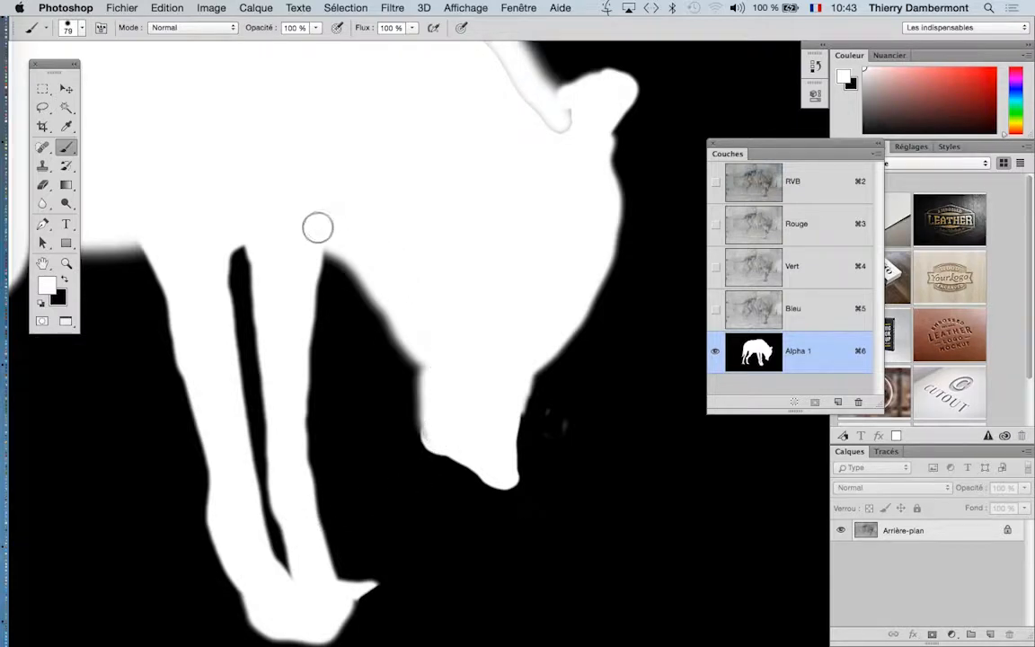
mouse_move(495, 281)
left_mouse_down()
mouse_move(564, 451)
mouse_move(596, 409)
left_mouse_up()
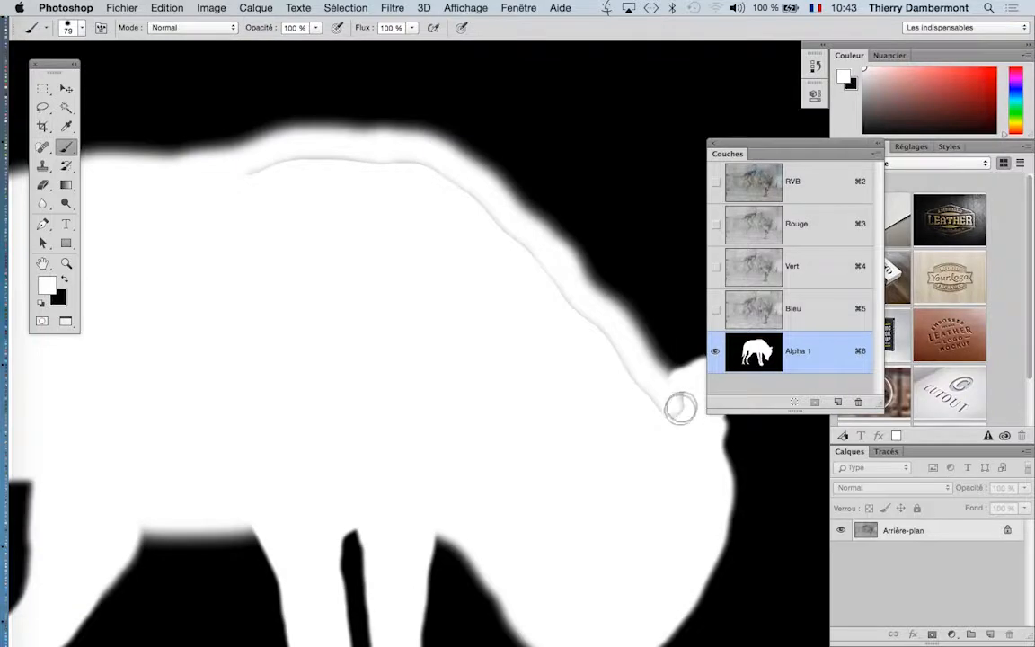
mouse_move(671, 411)
left_mouse_down()
mouse_move(478, 202)
mouse_move(435, 176)
mouse_move(342, 165)
mouse_move(245, 178)
mouse_move(230, 194)
left_mouse_up()
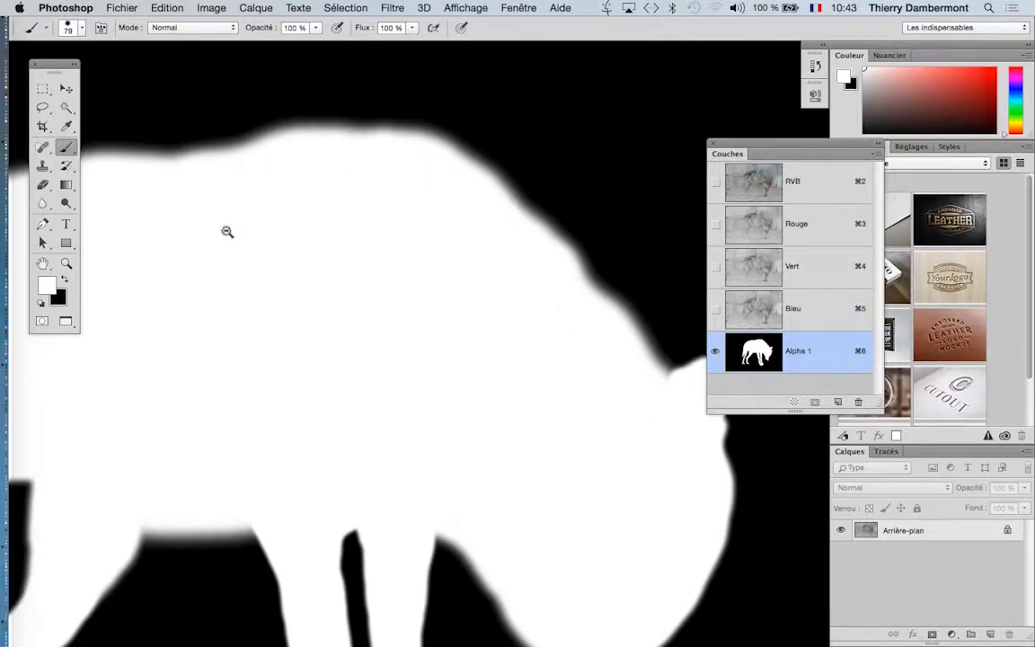
- Fill the black triangle inside the rearmost paw with white brush strokes
left_click(227, 232, "alt")
left_click(270, 351, "alt")
left_click(286, 370, "alt")
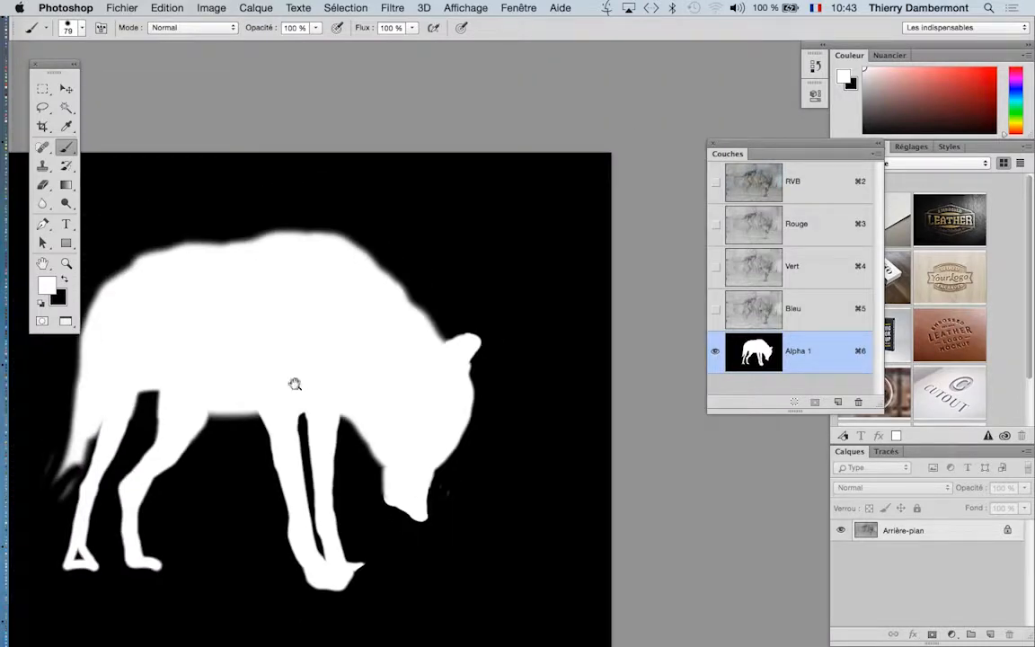
left_click_drag(233, 461, 376, 321)
left_click_drag(249, 411, 396, 288)
left_click_drag(354, 317, 376, 303)
left_click_drag(415, 247, 410, 261)
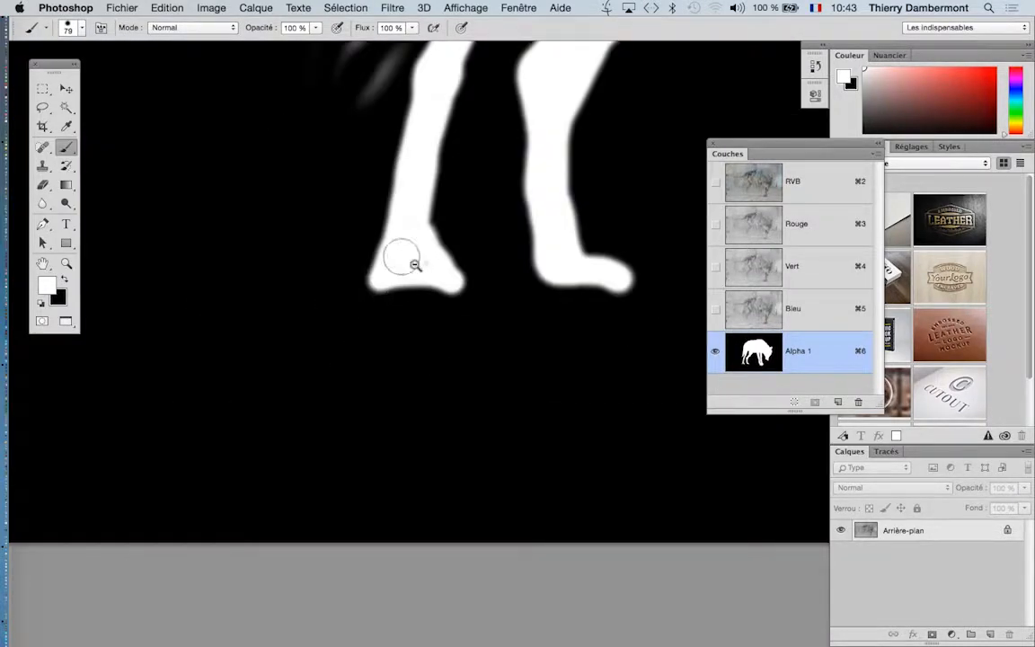
- Swap the foreground colour to black and paint out the stray grey strokes around the tip of the tail
left_click(427, 280, "alt")
left_click(479, 310, "alt")
left_click_drag(479, 310, 424, 447)
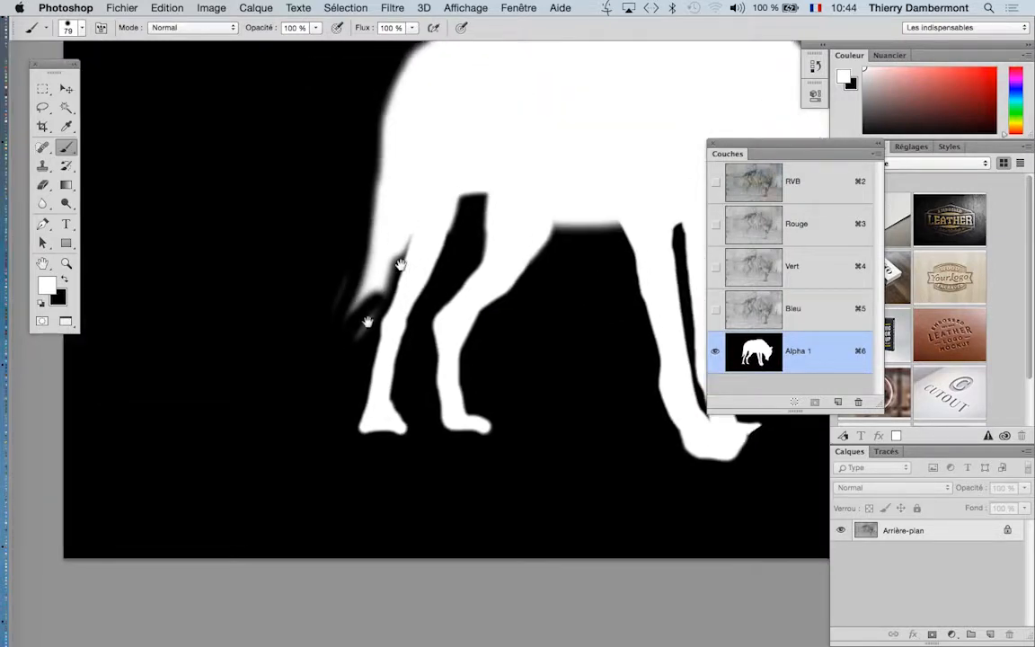
left_click(356, 347, "super")
key("x")
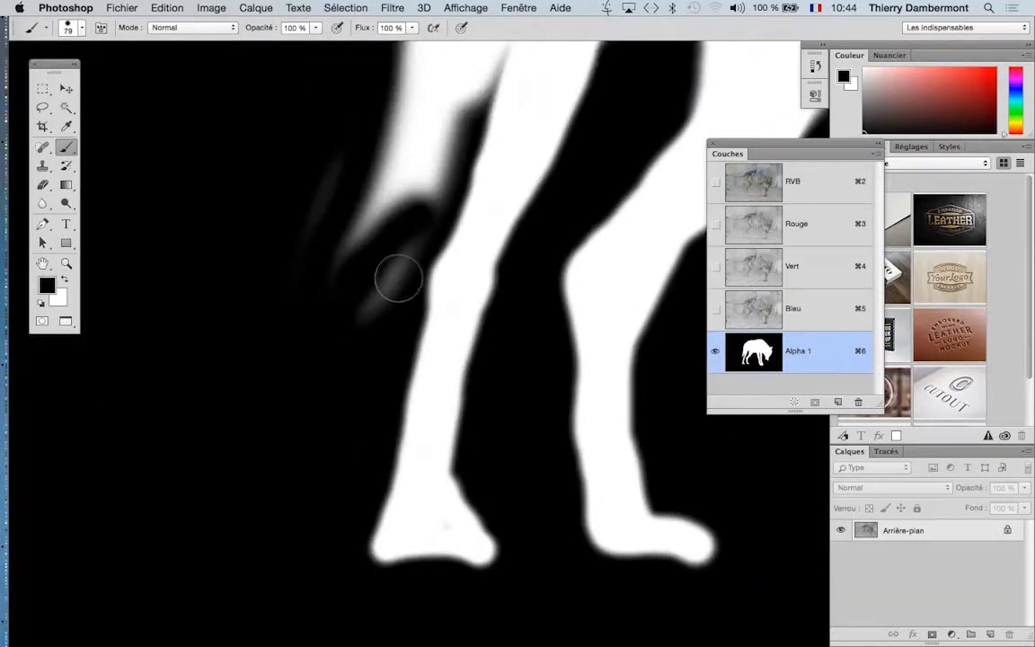
mouse_move(398, 278)
left_mouse_down()
mouse_move(409, 240)
mouse_move(342, 326)
left_mouse_up()
mouse_move(320, 170)
left_mouse_down()
mouse_move(285, 287)
mouse_move(326, 314)
left_mouse_up()
left_click(348, 318, "alt")
left_click(350, 322, "alt")
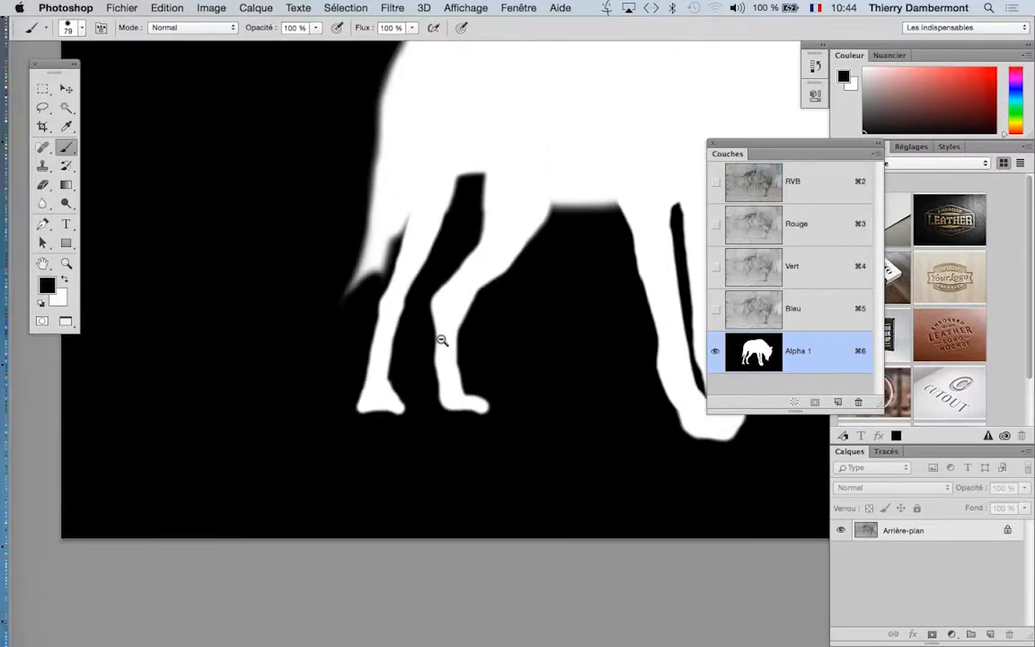
left_click(529, 365, "alt")
left_click_drag(442, 273, 266, 278)
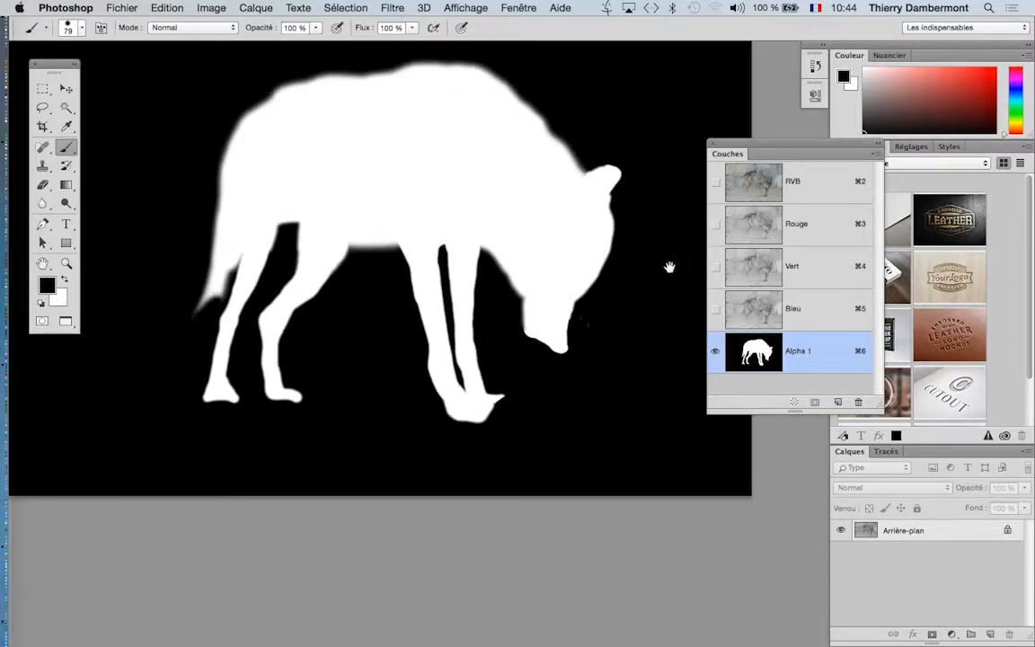
- Compare the Alpha 1 mask with the photo by showing and hiding the RVB composite channel
key("x")
left_click(717, 183)
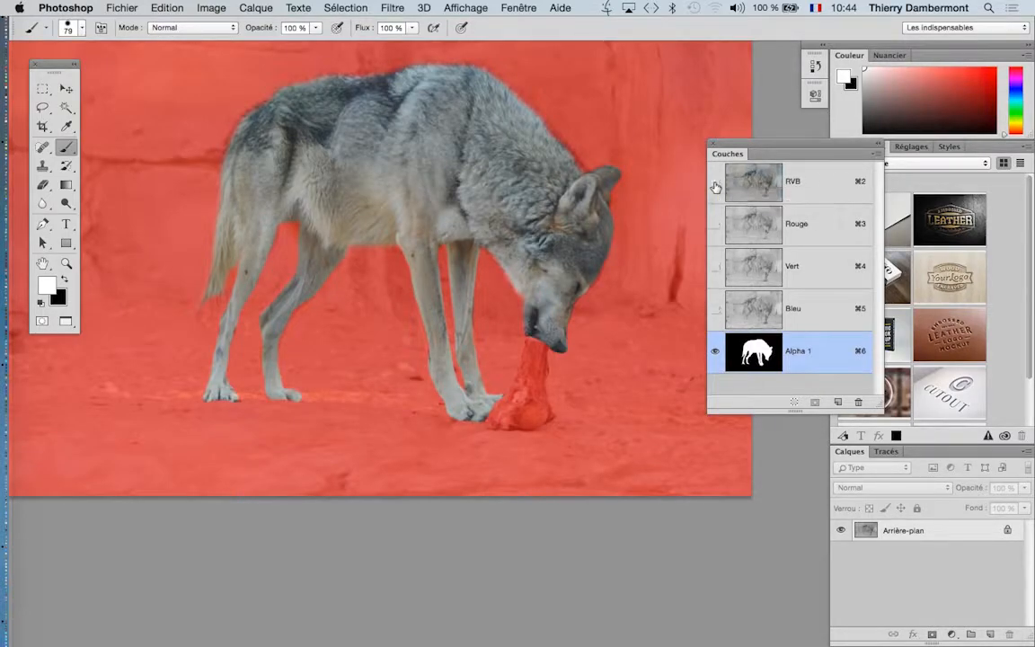
key("x")
left_click(717, 184)
key("x")
left_click(716, 183)
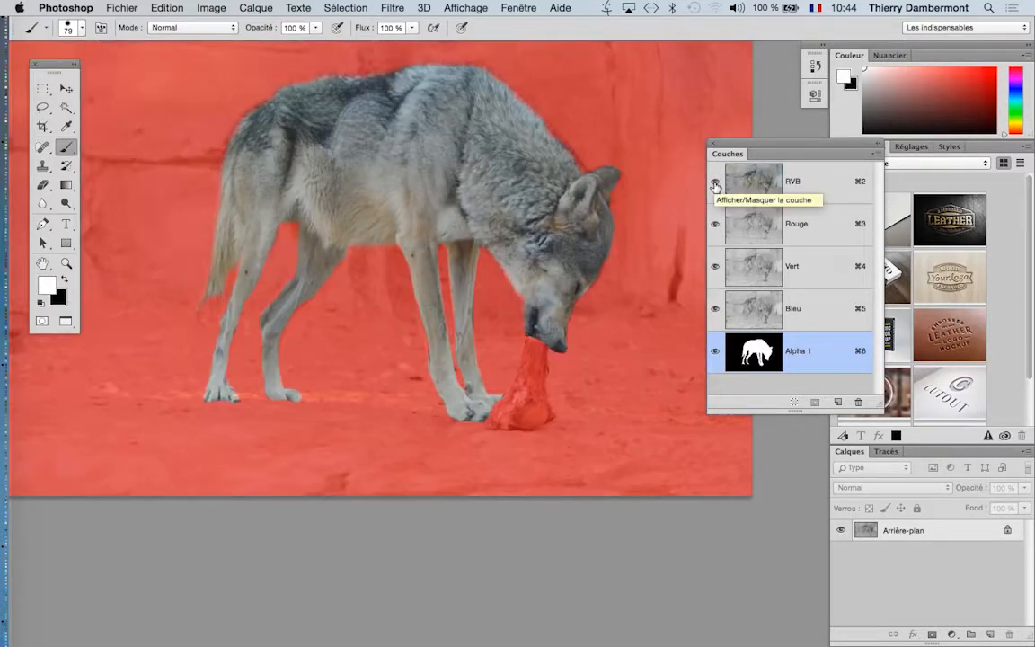
key("x")
left_click(717, 183)
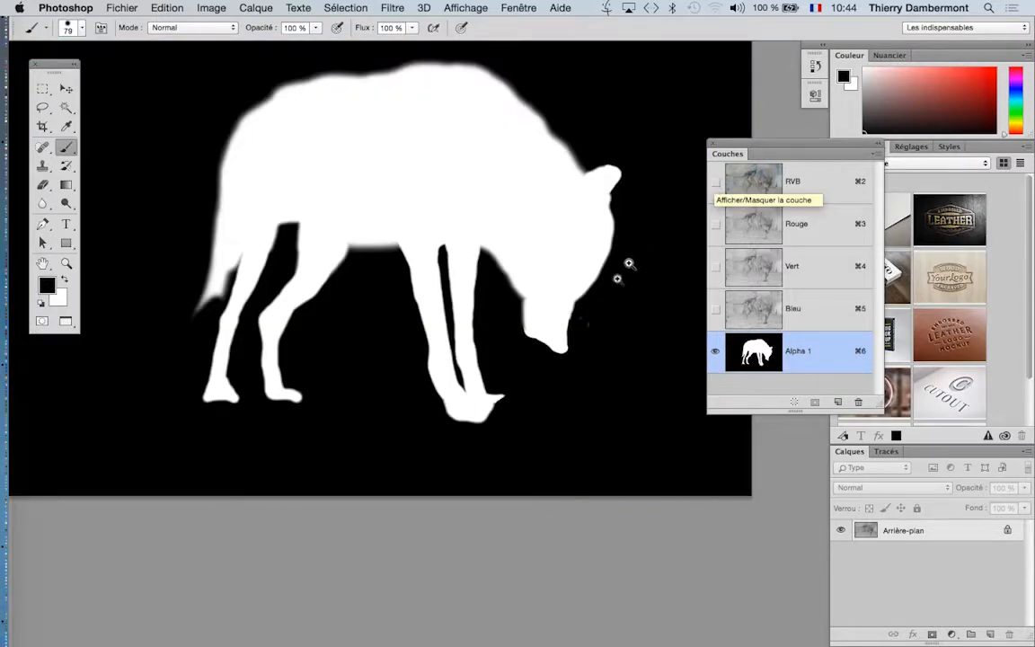
- Inspect the mask's edges closely around the back, legs, muzzle and tail for hard and soft transitions
scroll(580, 284, "up", 5)
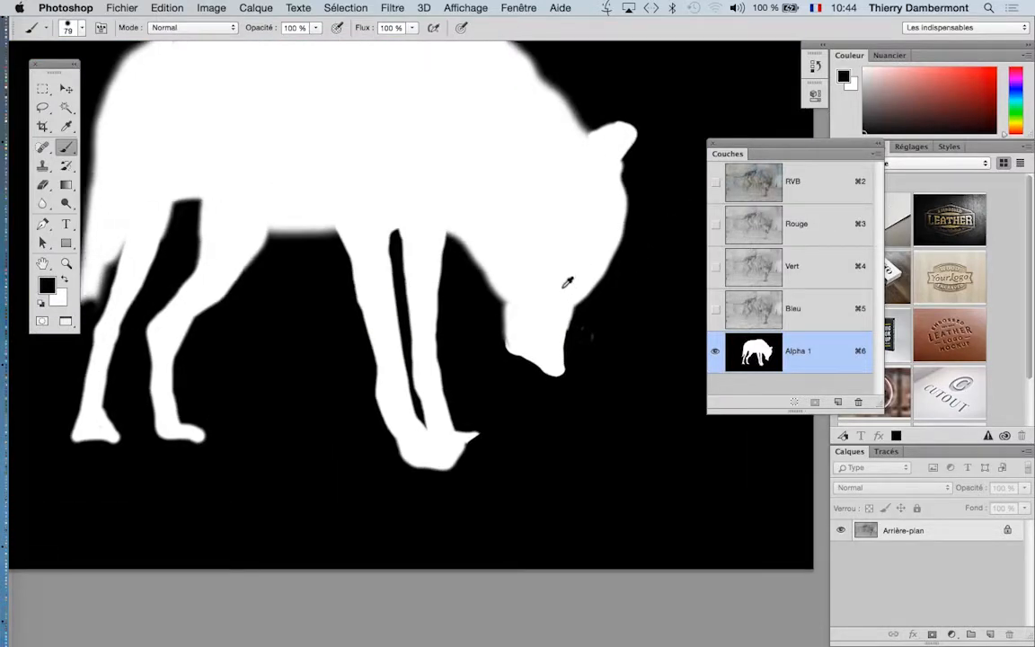
scroll(567, 283, "up", 4)
left_click_drag(456, 267, 583, 424)
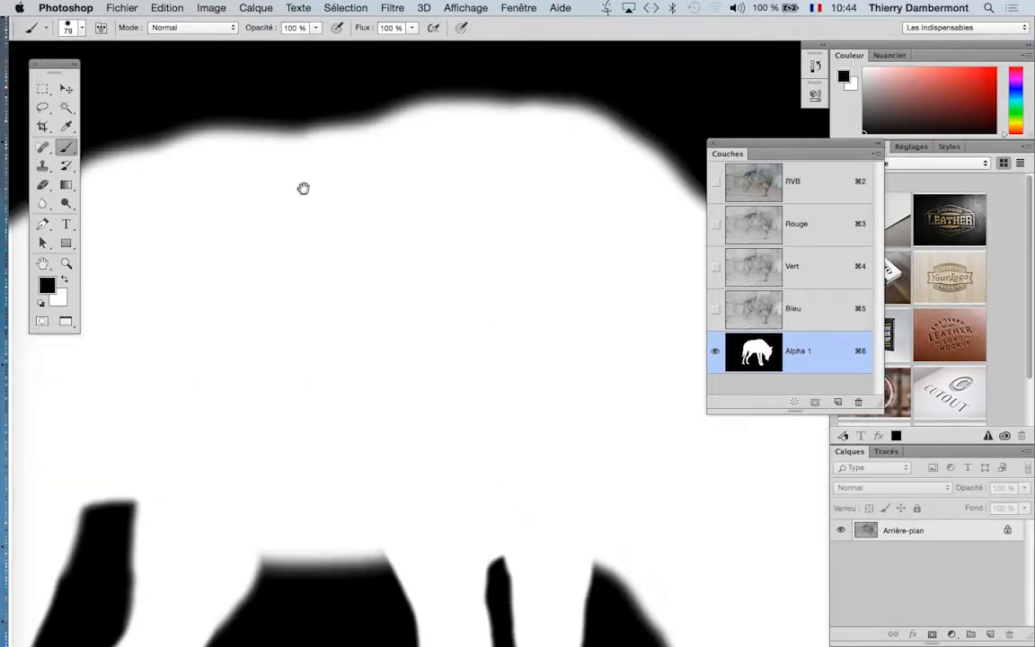
left_click_drag(304, 189, 516, 133)
left_click_drag(248, 296, 279, 160)
left_click_drag(289, 325, 218, 275)
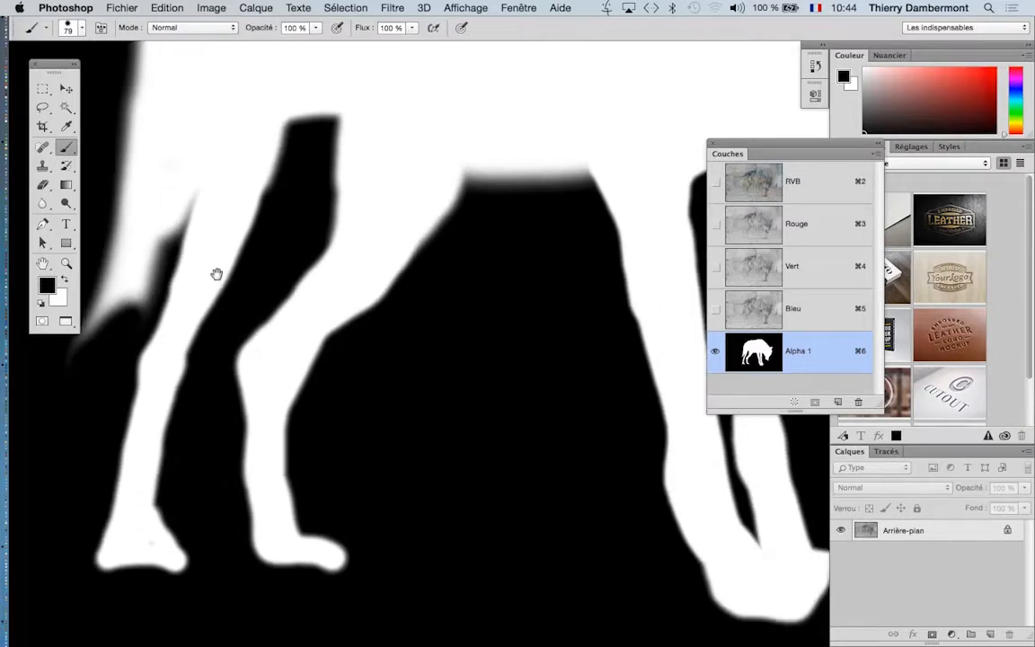
left_click_drag(558, 319, 351, 430)
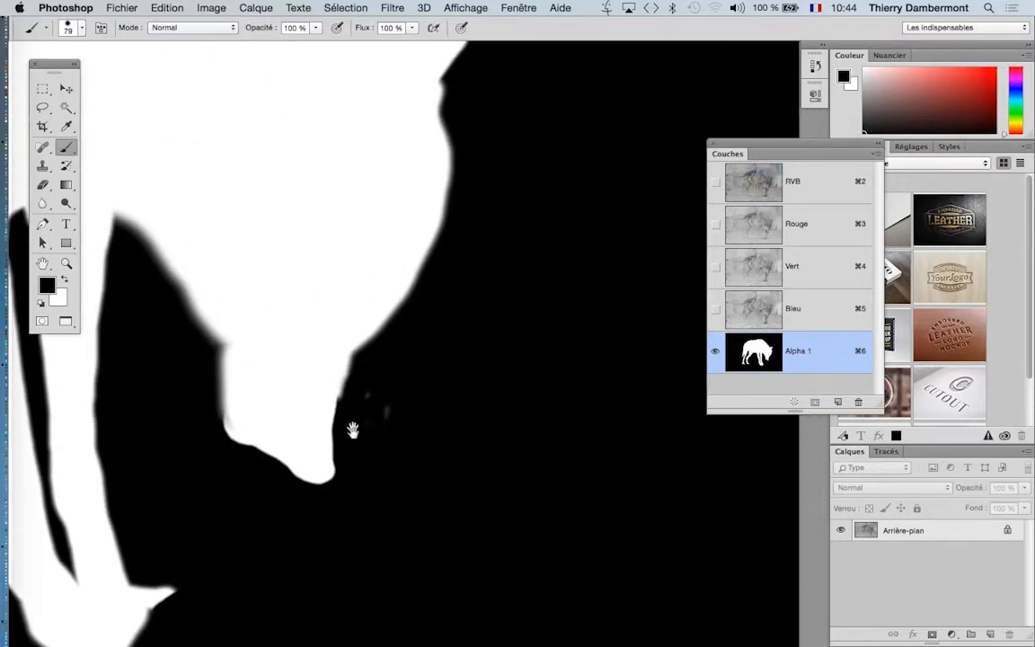
left_click_drag(292, 288, 437, 393)
left_click_drag(411, 286, 486, 346)
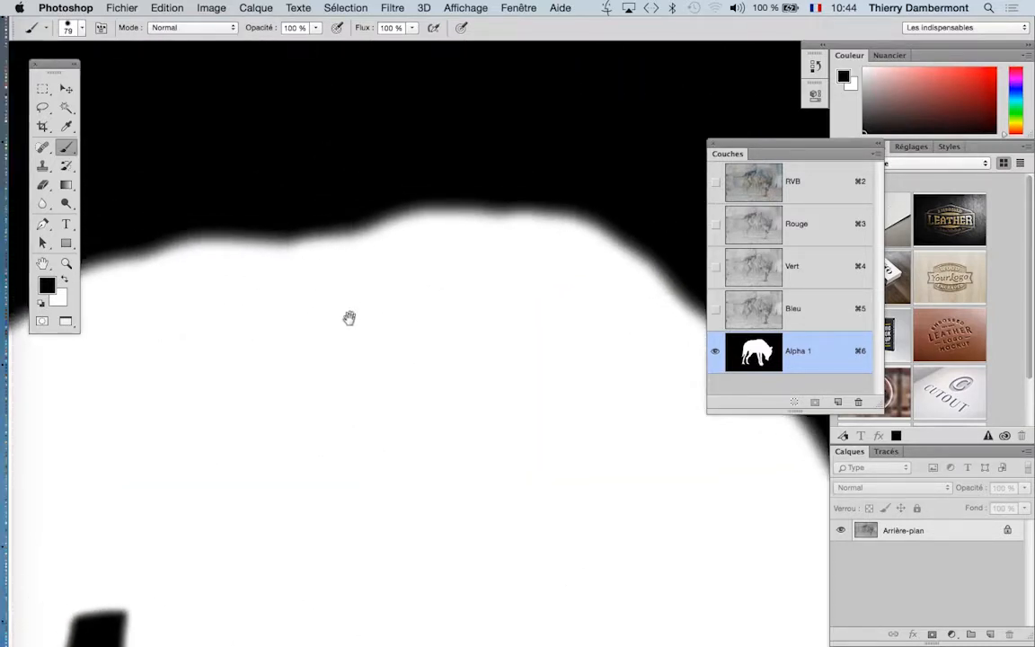
left_click_drag(381, 394, 408, 218)
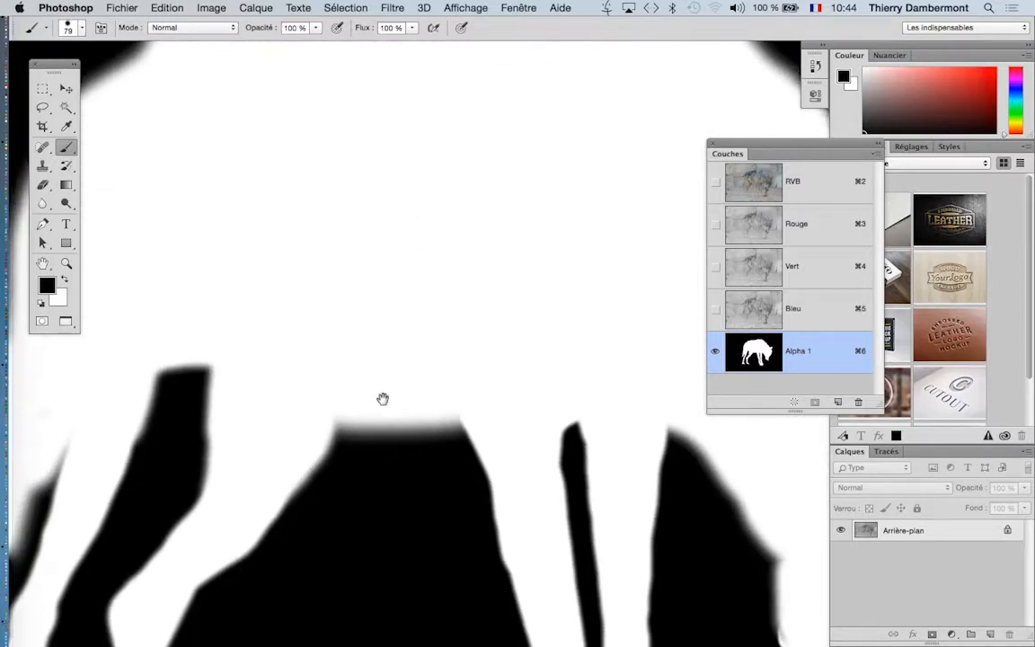
left_click_drag(240, 303, 423, 292)
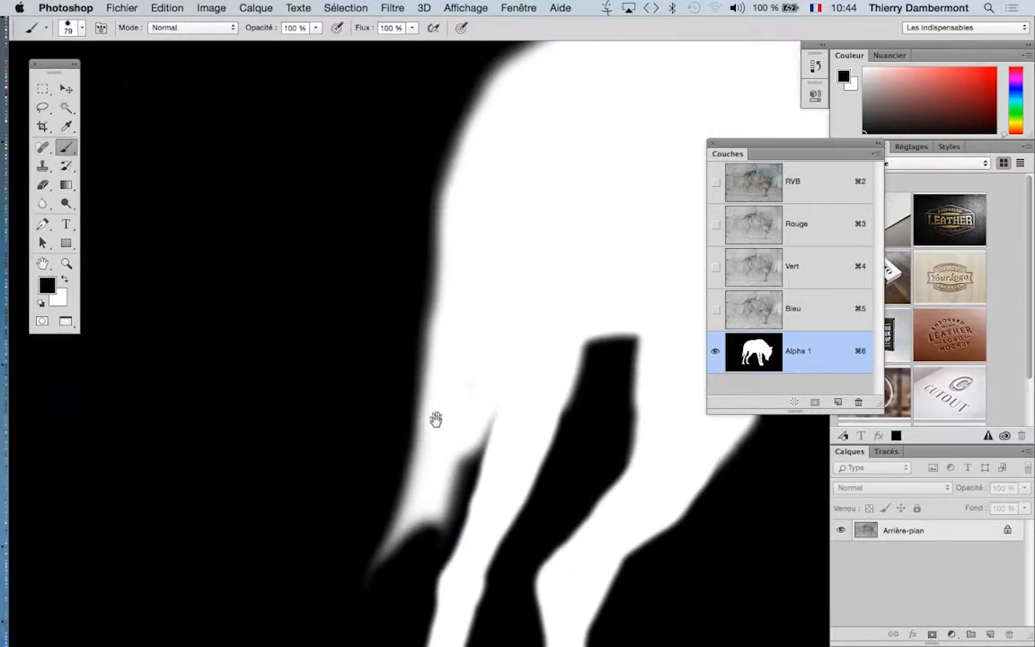
scroll(441, 395, "up", 8)
scroll(441, 395, "down", 6)
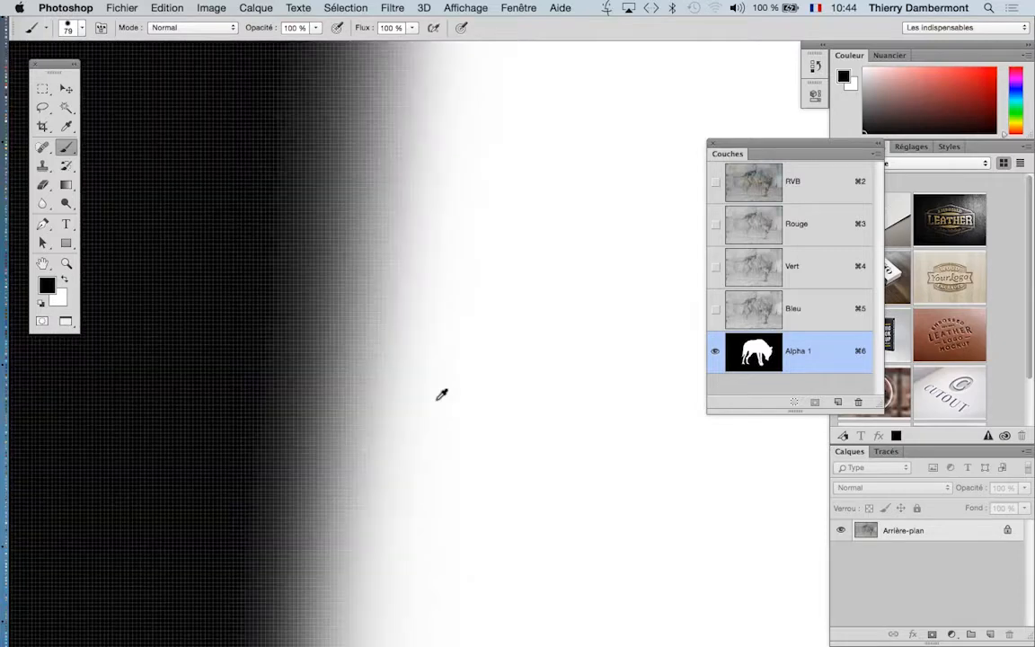
scroll(442, 396, "down", 8)
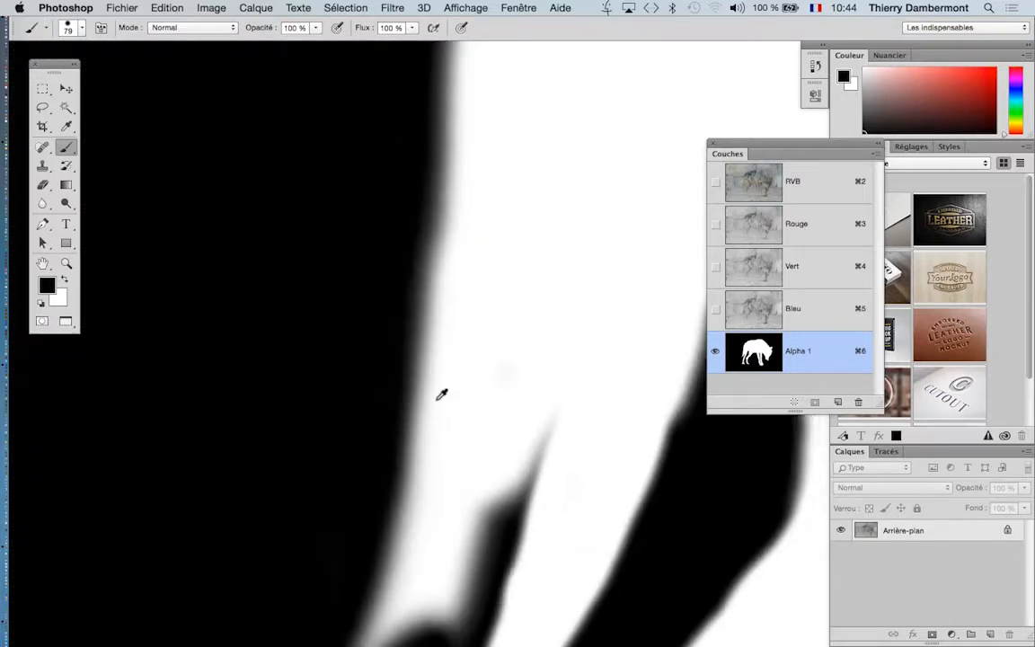
scroll(441, 396, "down", 6)
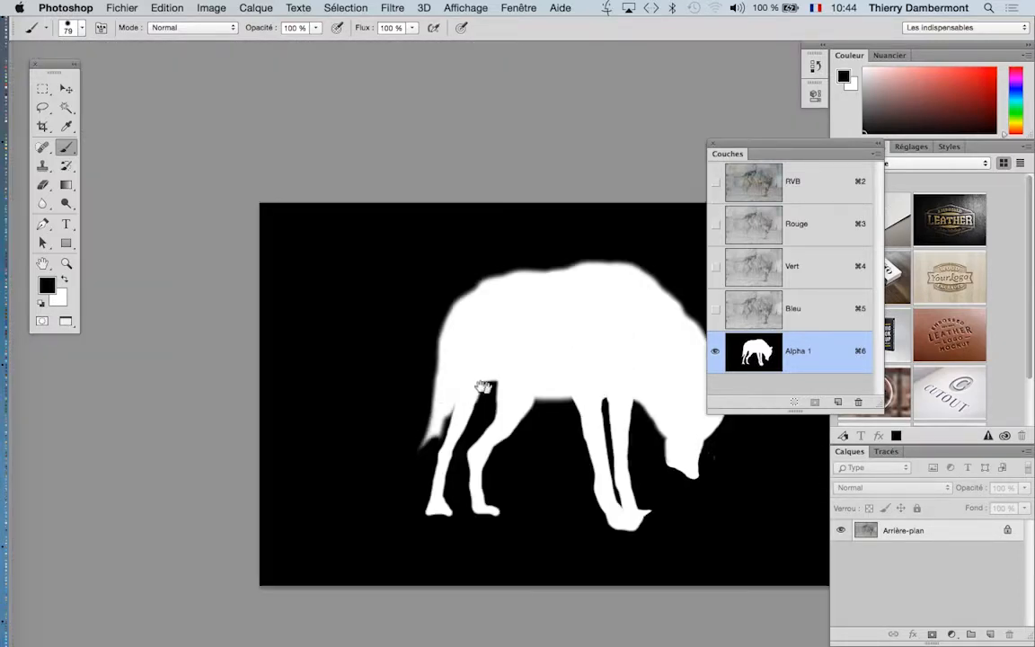
- Save the document with its finished Alpha 1 wolf mask
left_click_drag(483, 386, 338, 289)
left_click(122, 8)
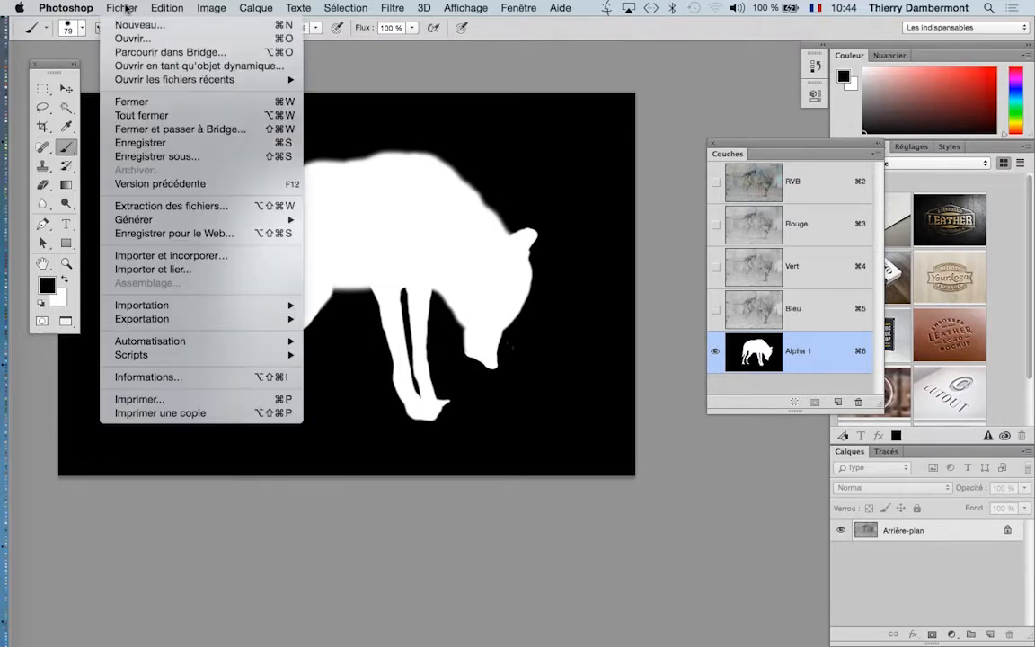
left_click(155, 146)
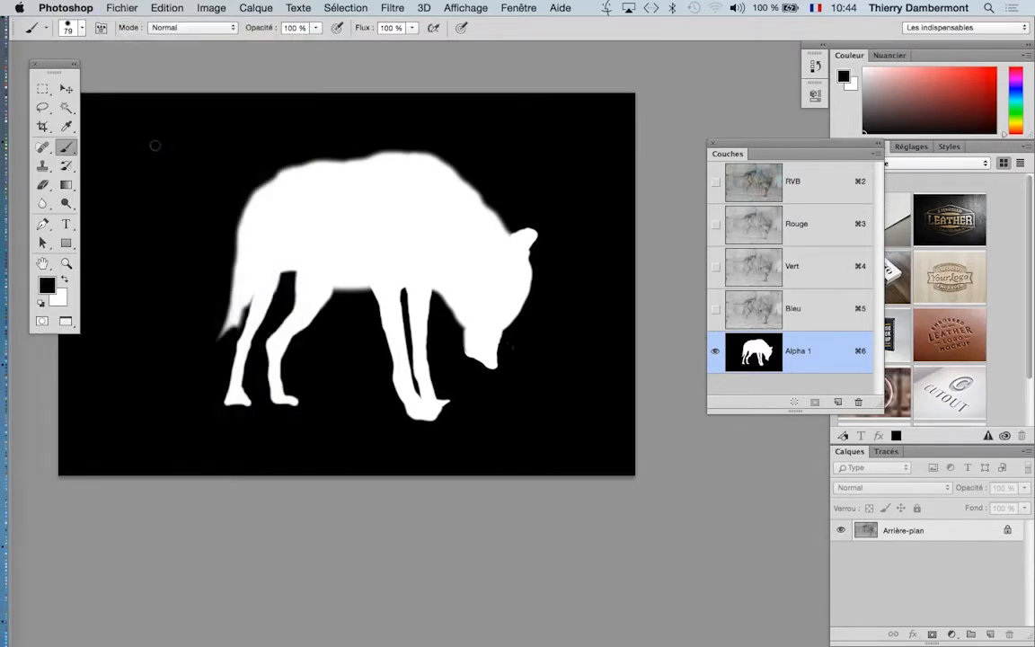